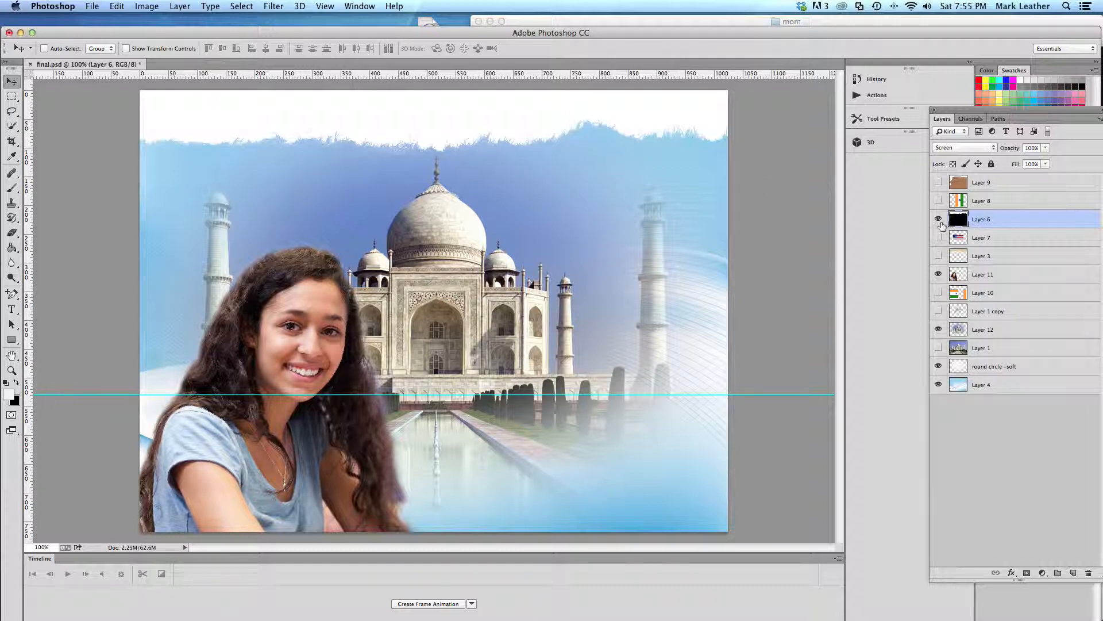
# Step: Hide and reshow Layer 6 to compare the torn edge's effect, and look through its blending mode options
pyautogui.click(939, 219)
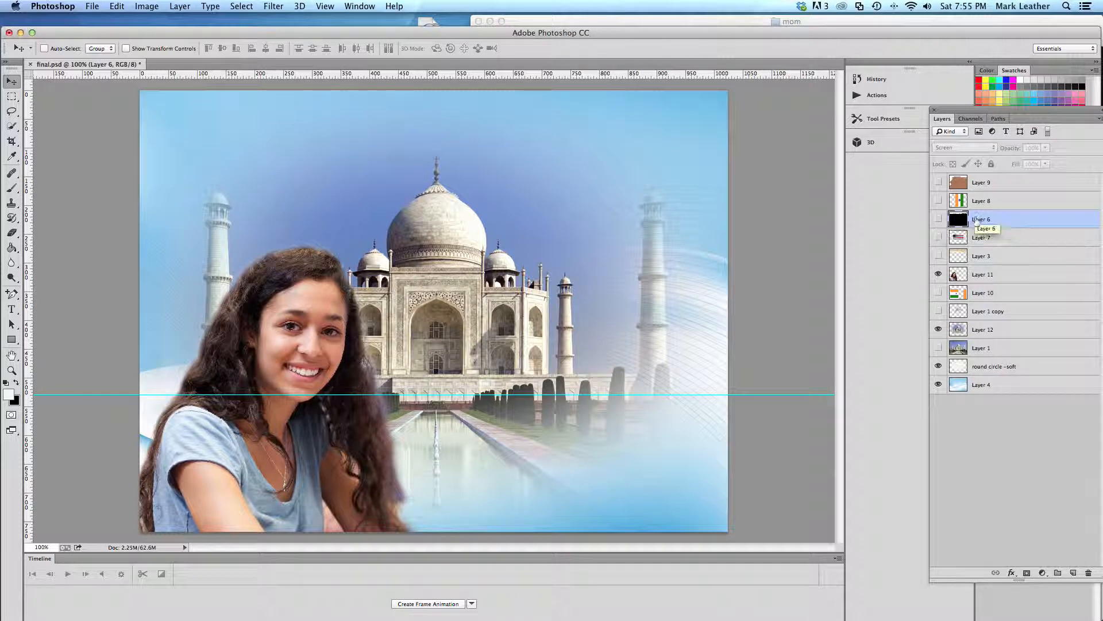
pyautogui.click(939, 219)
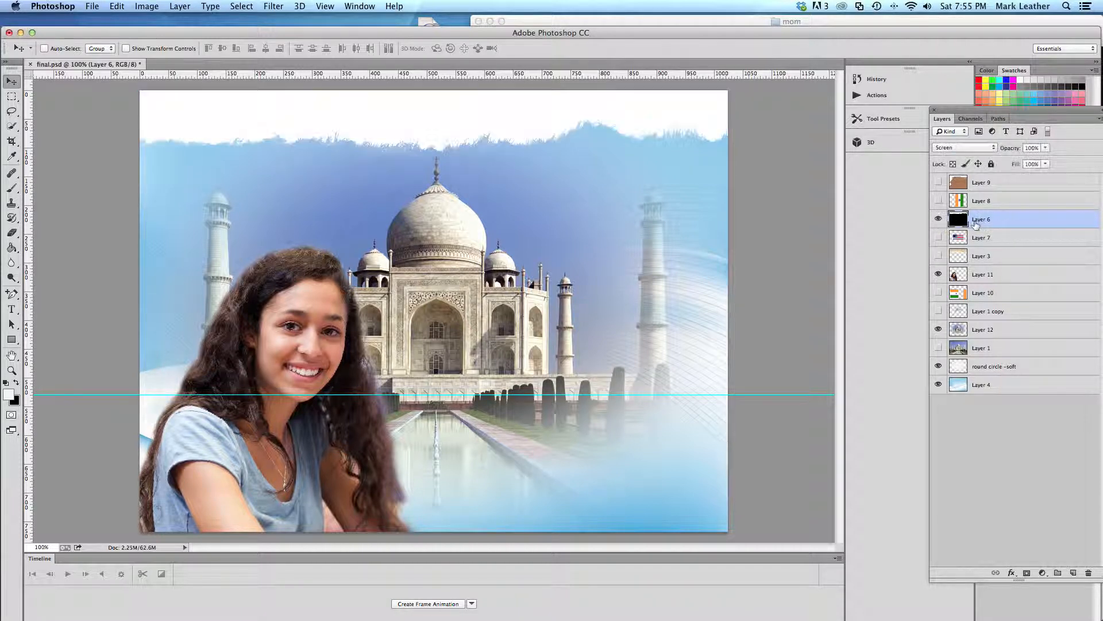
pyautogui.click(979, 148)
pyautogui.click(967, 145)
pyautogui.click(977, 148)
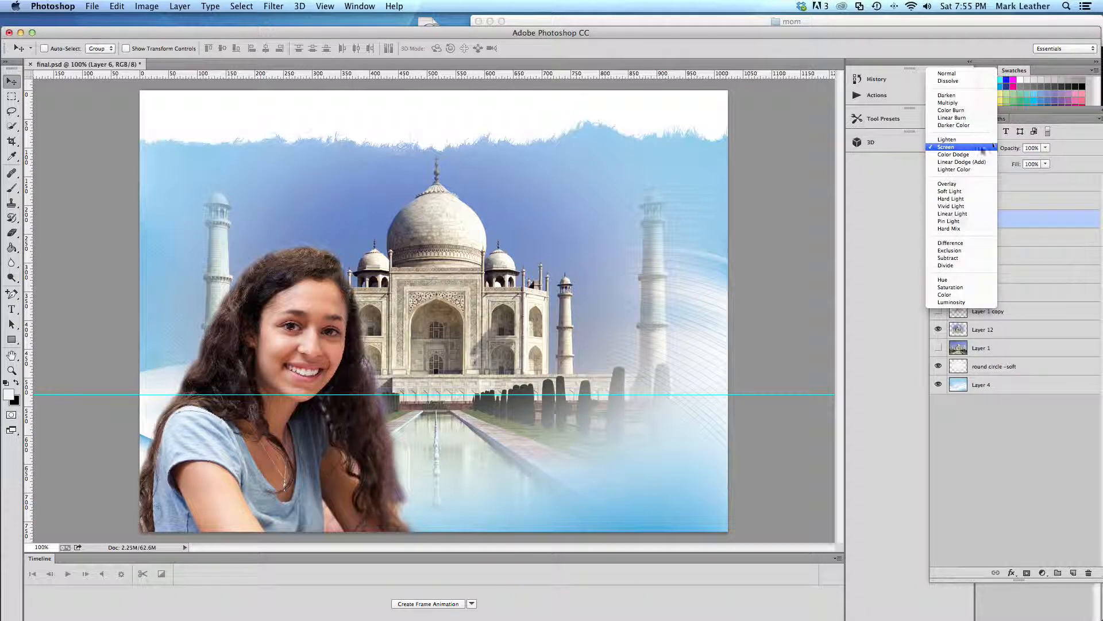
# Step: Move the Layers panel closer to the canvas, set Layer 6's blending mode to Normal, and compare the image with it hidden and shown
pyautogui.click(1010, 108)
pyautogui.moveTo(987, 112); pyautogui.dragTo(819, 158)
pyautogui.click(809, 198)
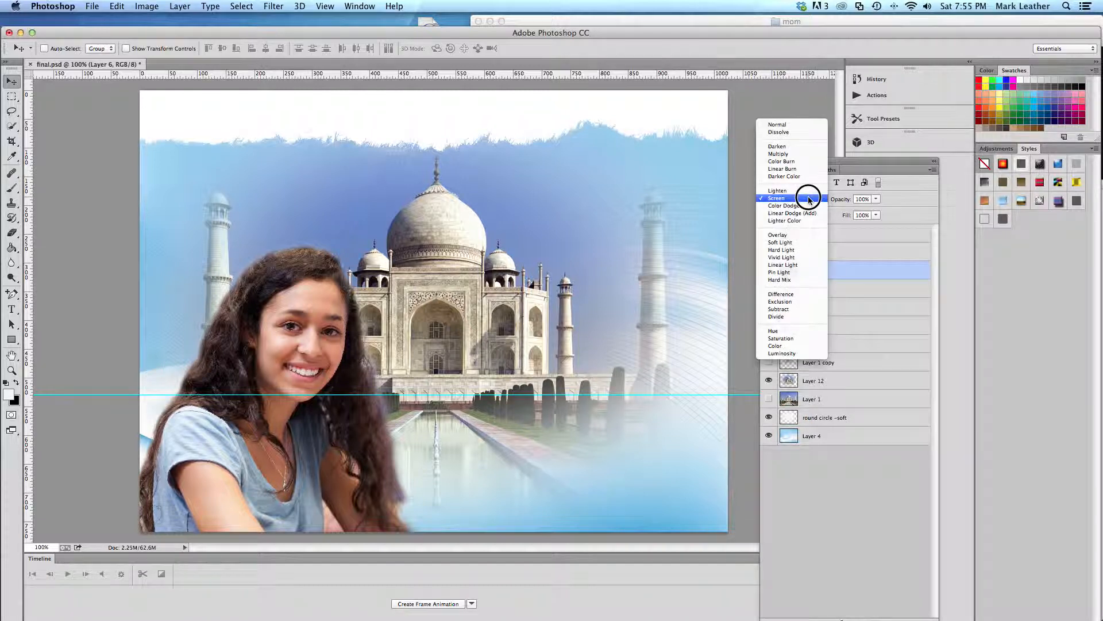
pyautogui.click(798, 123)
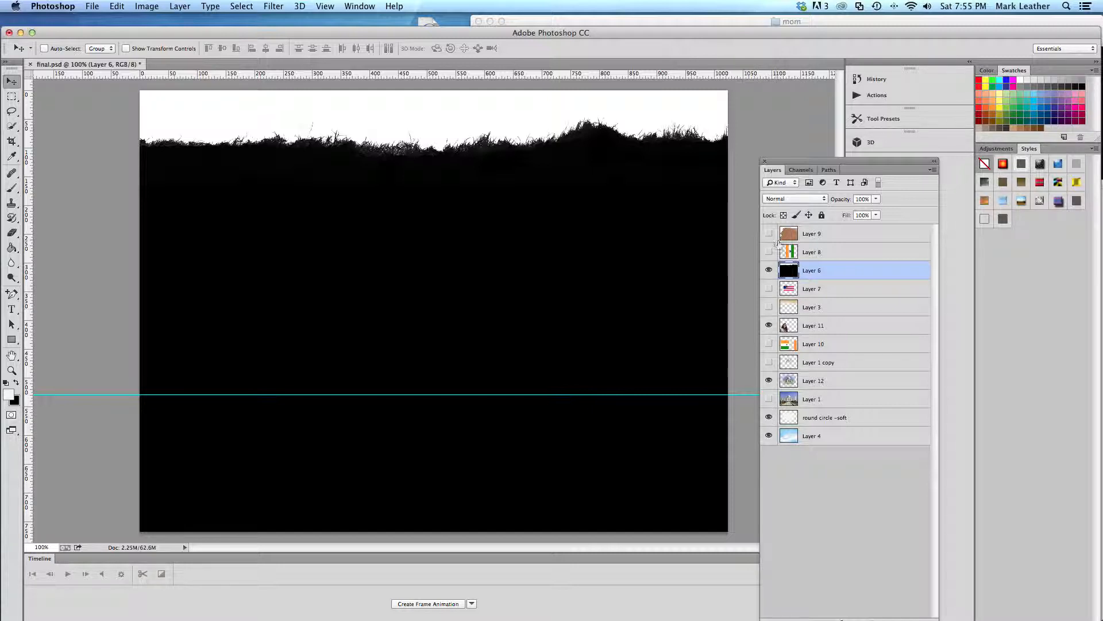
pyautogui.click(769, 270)
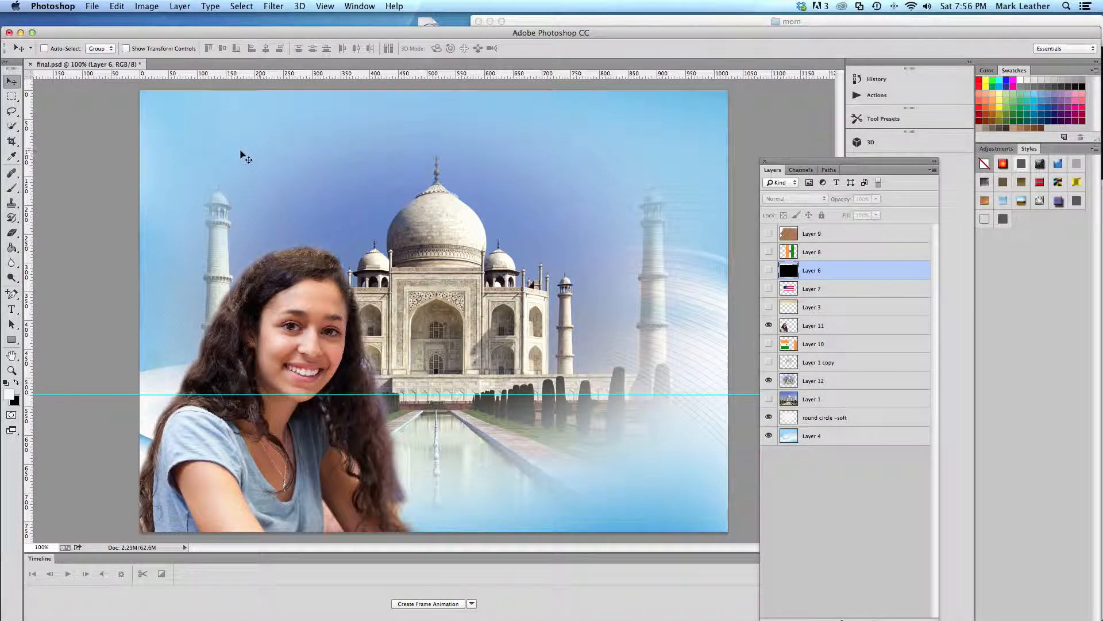
pyautogui.click(769, 270)
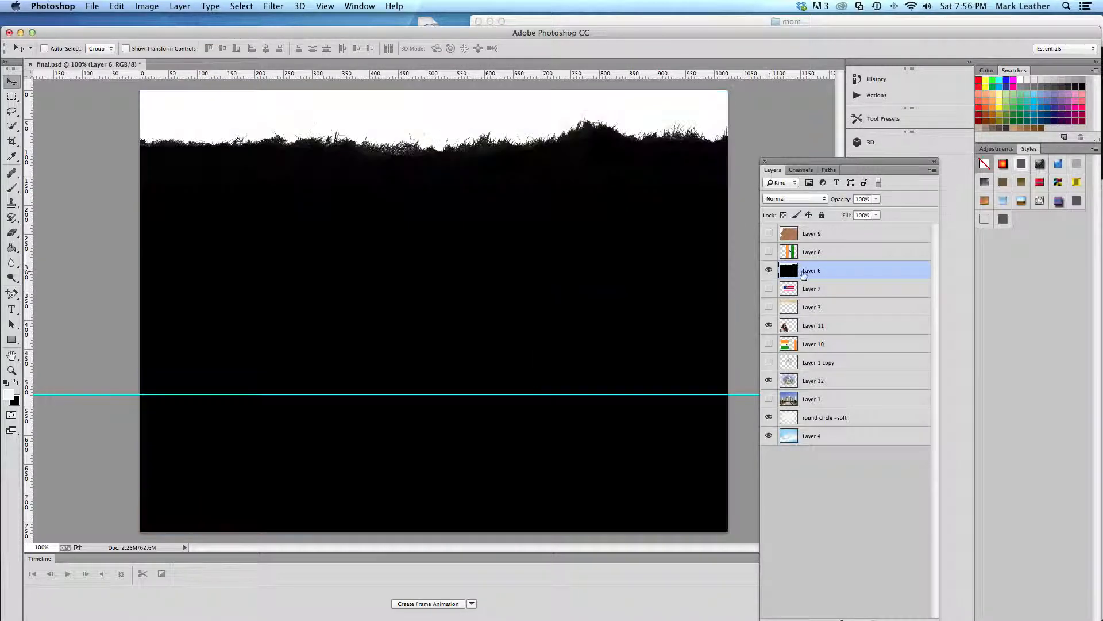
# Step: Try the Darken blending mode on Layer 6, and set the layer back to Screen
pyautogui.click(803, 203)
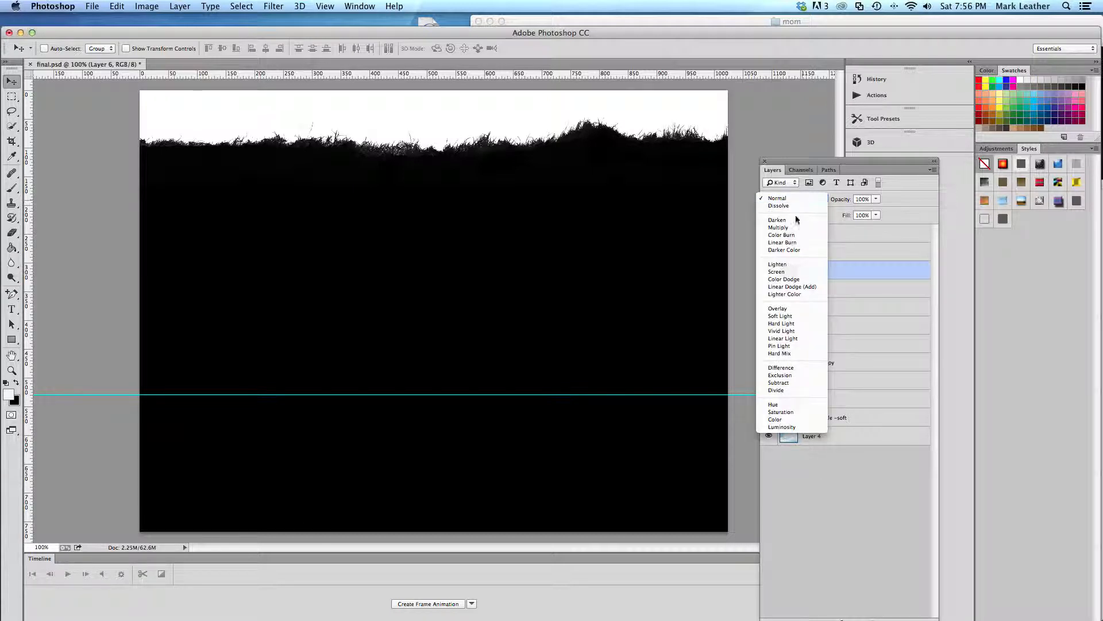
pyautogui.click(796, 220)
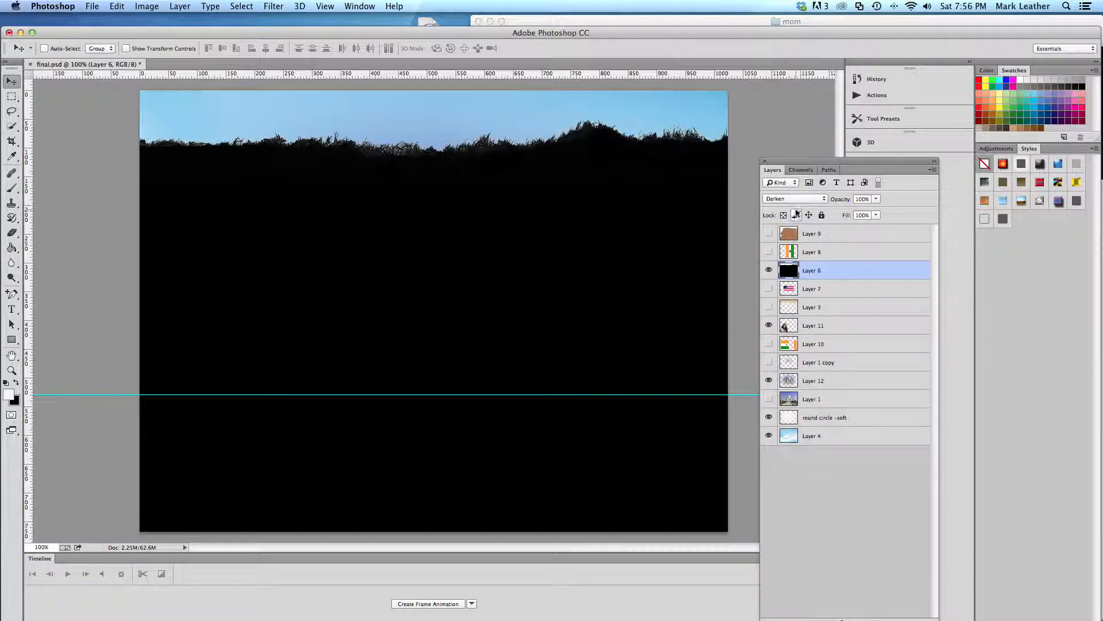
pyautogui.click(798, 199)
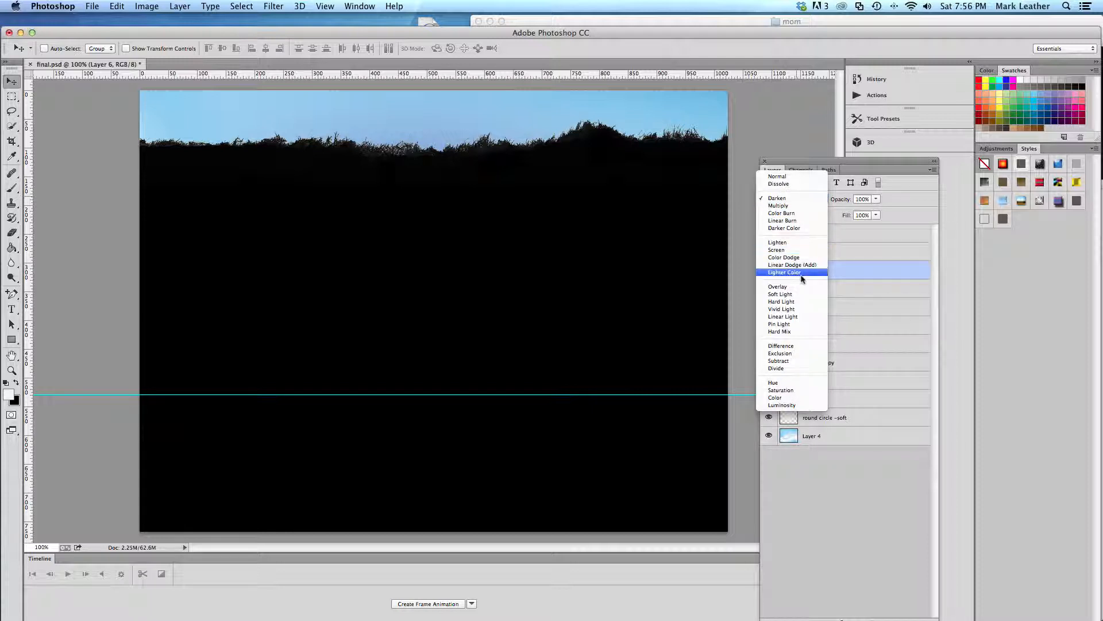
pyautogui.click(801, 251)
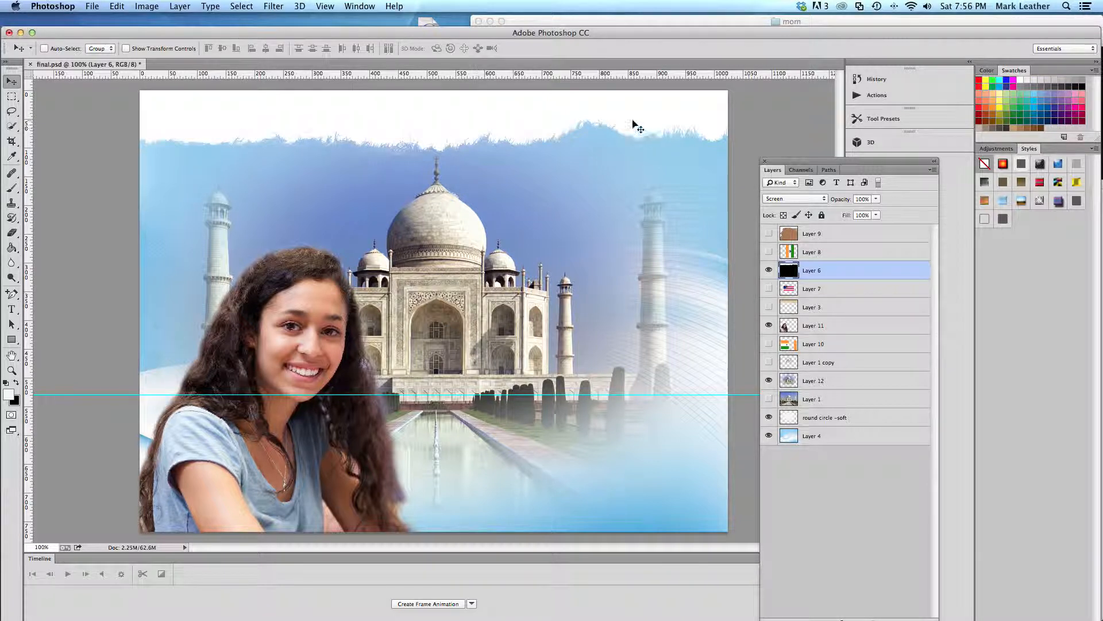
# Step: Switch to Safari and bring the photo of women in saris into final.psd as a new layer
pyautogui.click(604, 18)
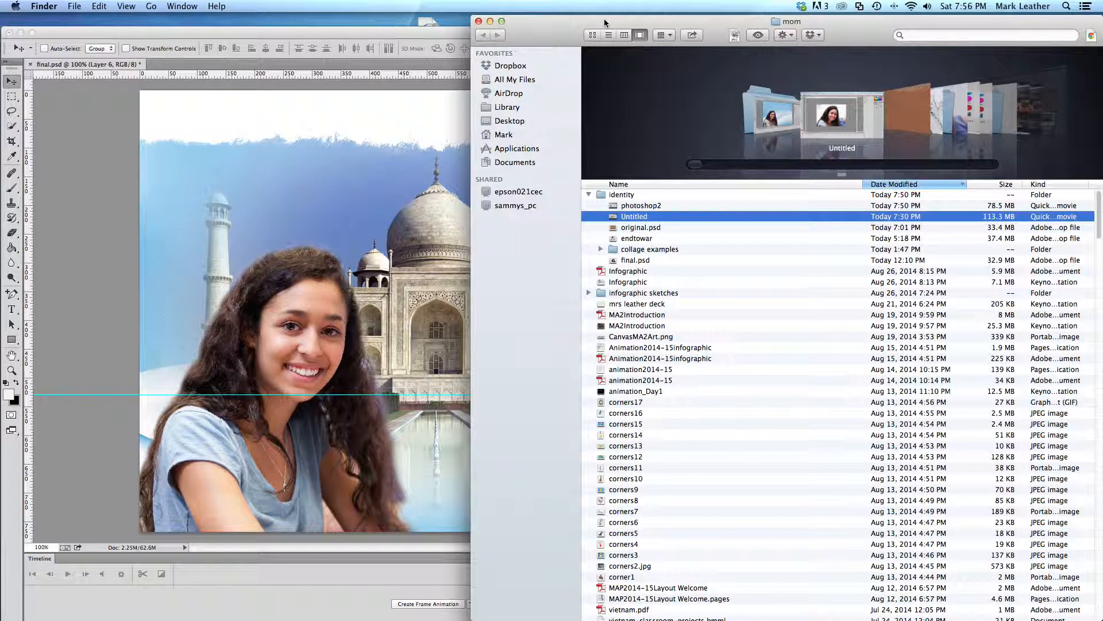
pyautogui.moveTo(4, 253)
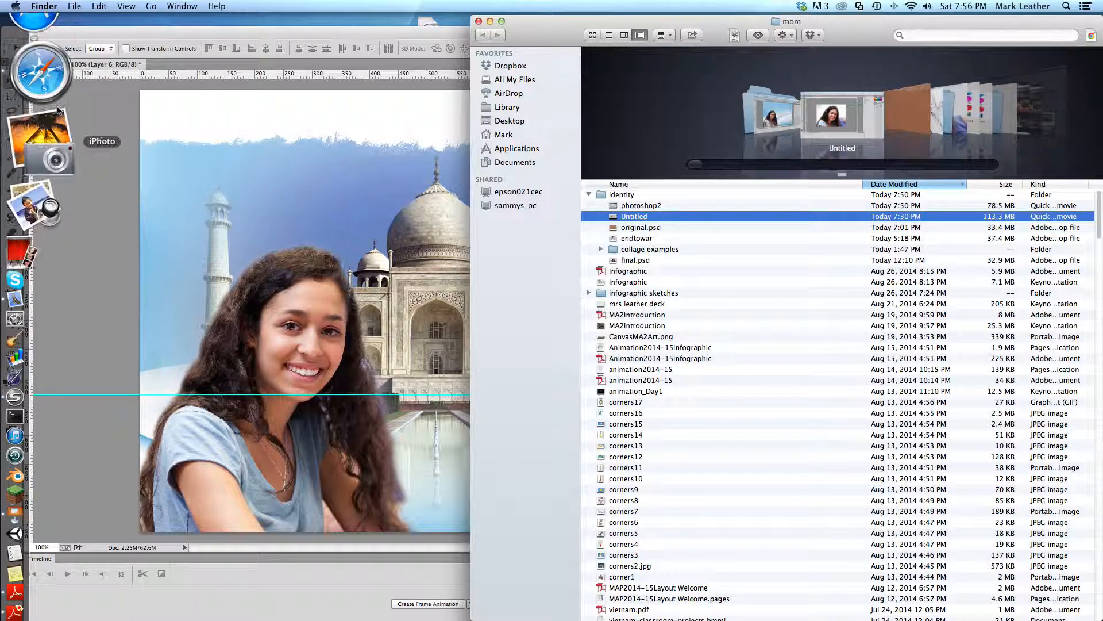
pyautogui.click(58, 105)
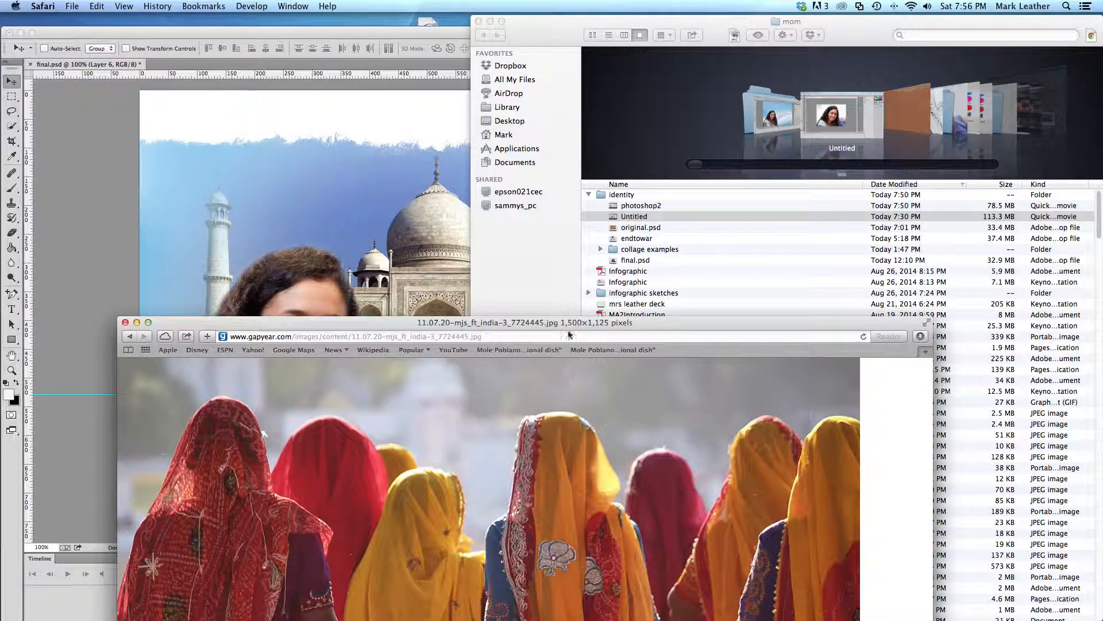
pyautogui.moveTo(572, 331); pyautogui.dragTo(999, 40)
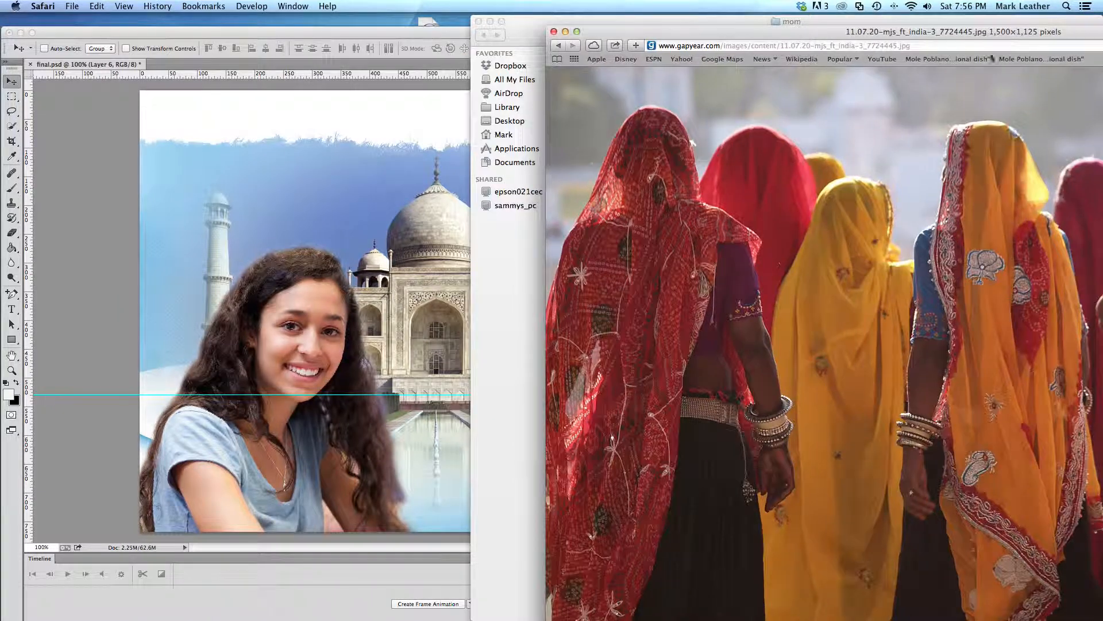
pyautogui.moveTo(862, 32); pyautogui.dragTo(813, 125)
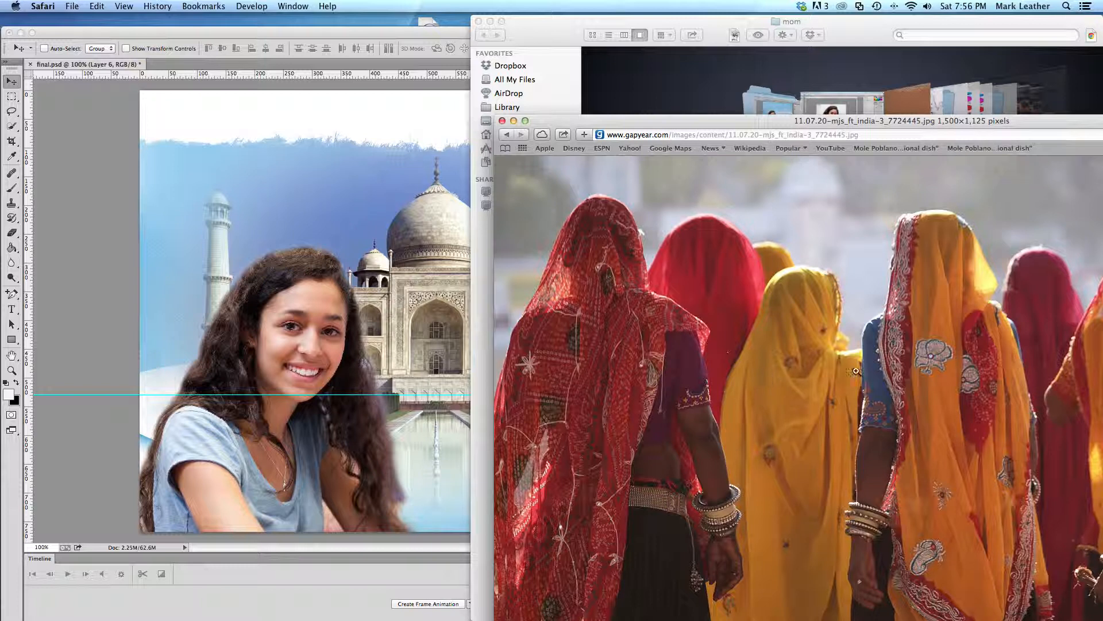
pyautogui.moveTo(856, 370); pyautogui.dragTo(312, 227)
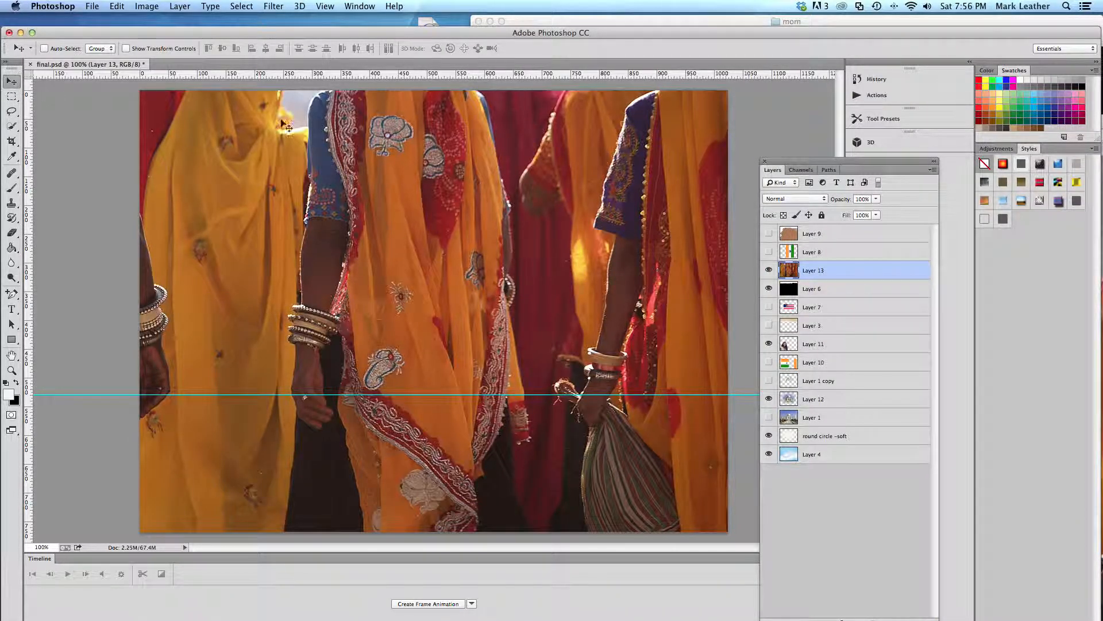
# Step: Reposition the sari photo down and to the right so the women's heads show inside the canvas
pyautogui.moveTo(300, 130); pyautogui.dragTo(444, 255)
pyautogui.click(810, 273)
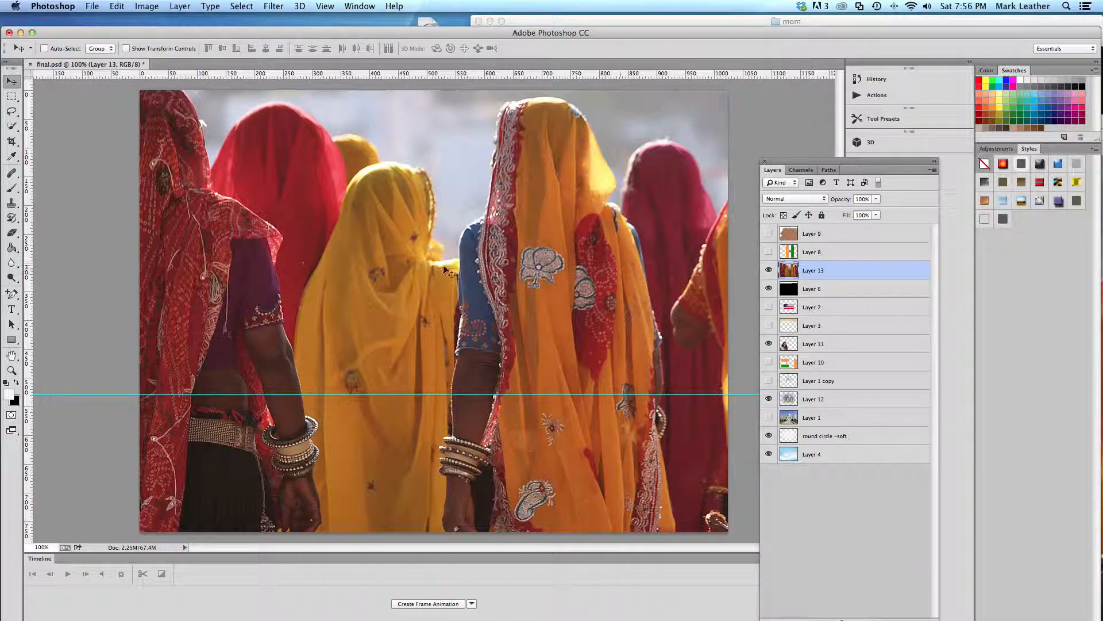
pyautogui.moveTo(316, 242); pyautogui.dragTo(398, 259)
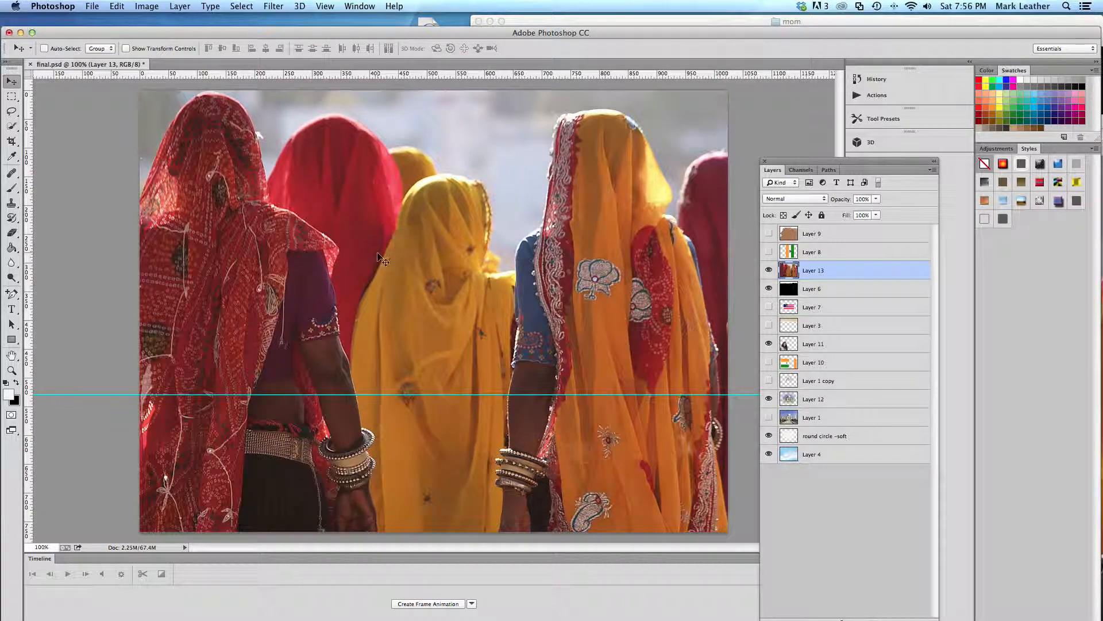
# Step: Move the sari photo layer directly beneath Layer 6 and shift the photo upward under the torn edge
pyautogui.click(803, 291)
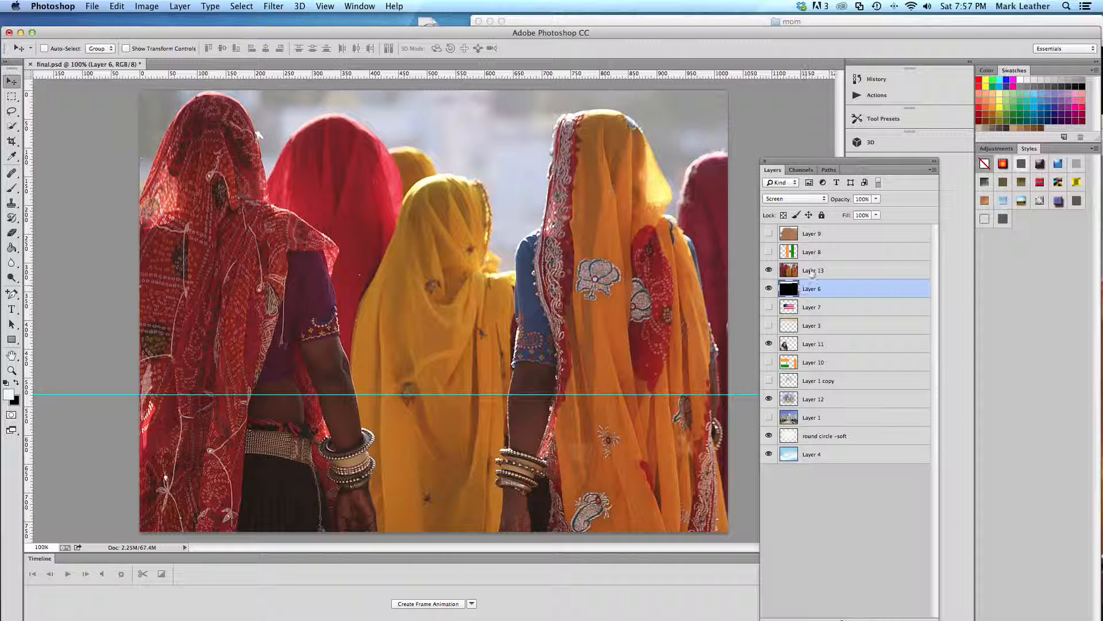
pyautogui.click(814, 271)
pyautogui.moveTo(845, 271); pyautogui.dragTo(843, 297)
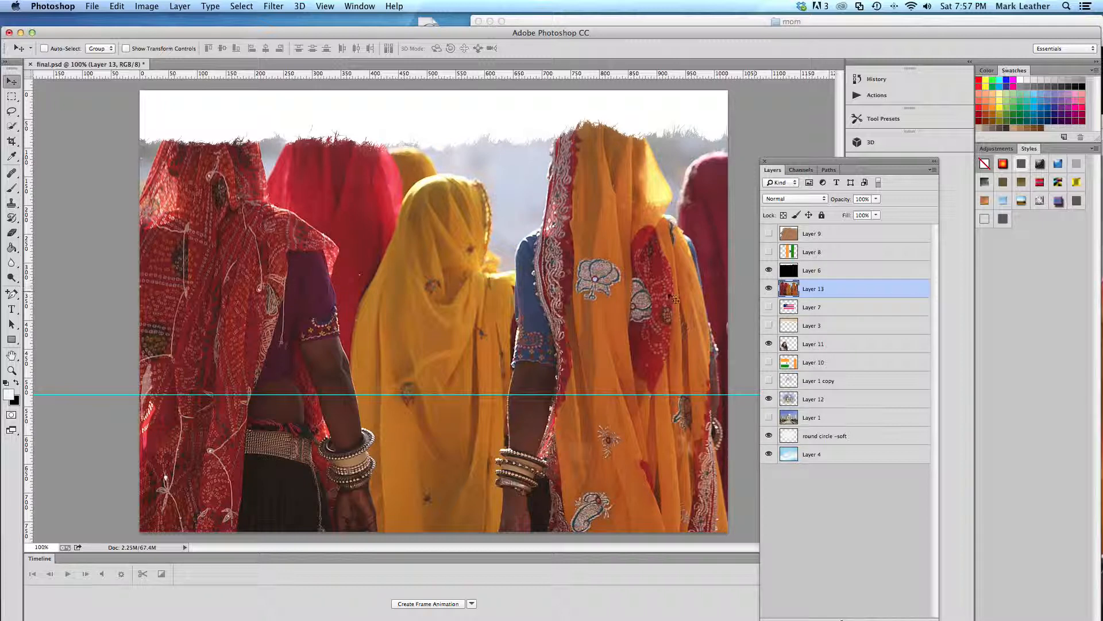
pyautogui.moveTo(658, 302); pyautogui.dragTo(658, 258)
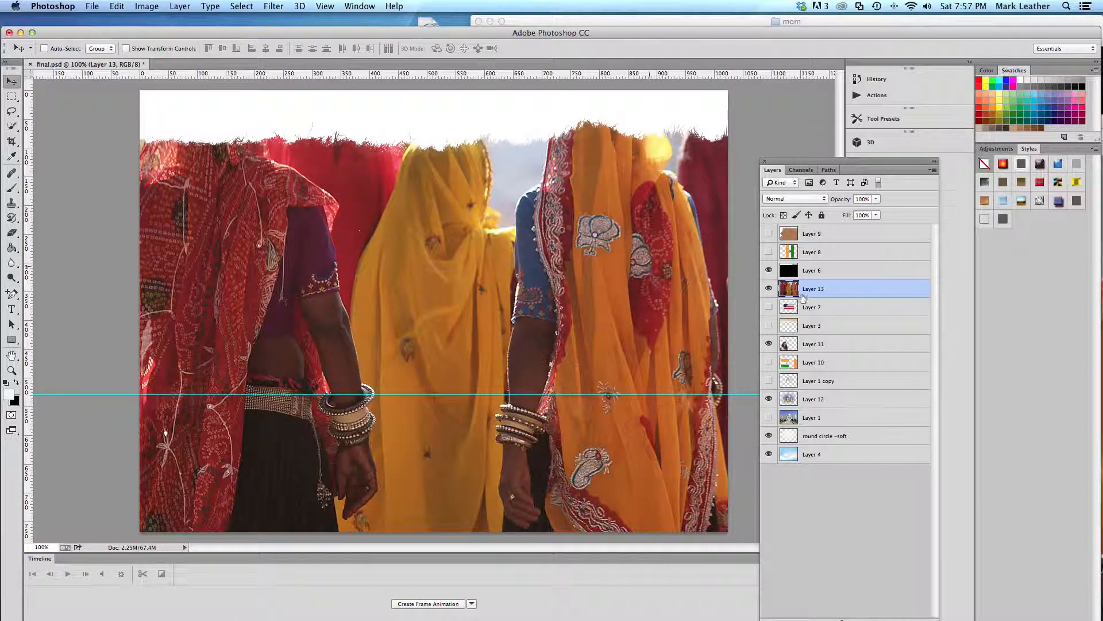
# Step: Set the opacity of the torn-edge Layer 6 to 76%
pyautogui.moveTo(807, 295)
pyautogui.mouseDown()
pyautogui.moveTo(808, 268)
pyautogui.moveTo(808, 285)
pyautogui.mouseUp()
pyautogui.click(811, 270)
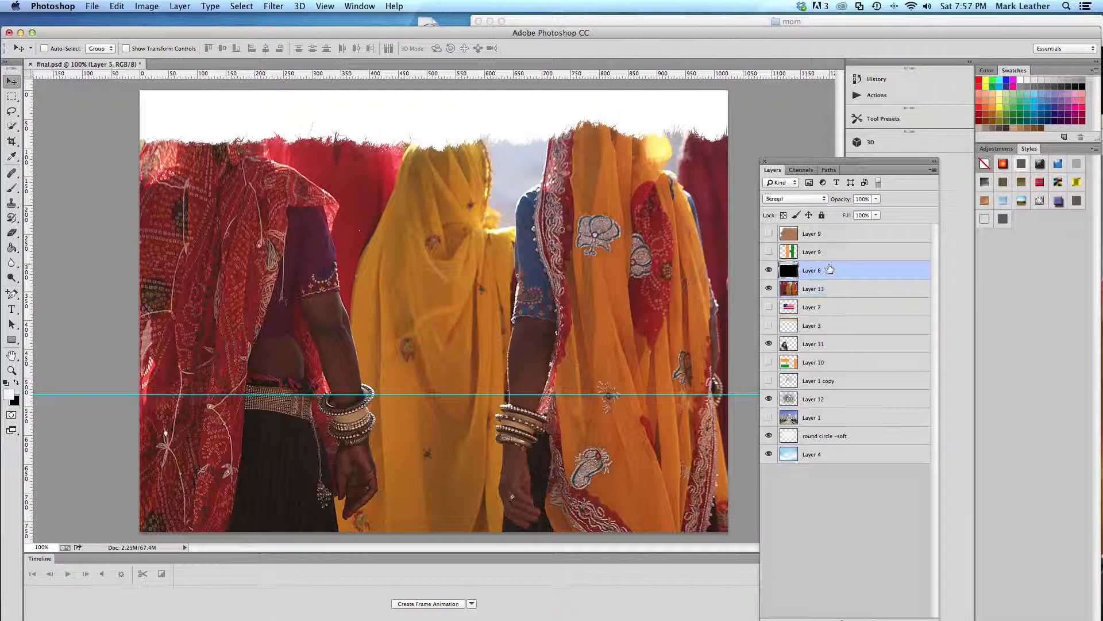
pyautogui.click(876, 199)
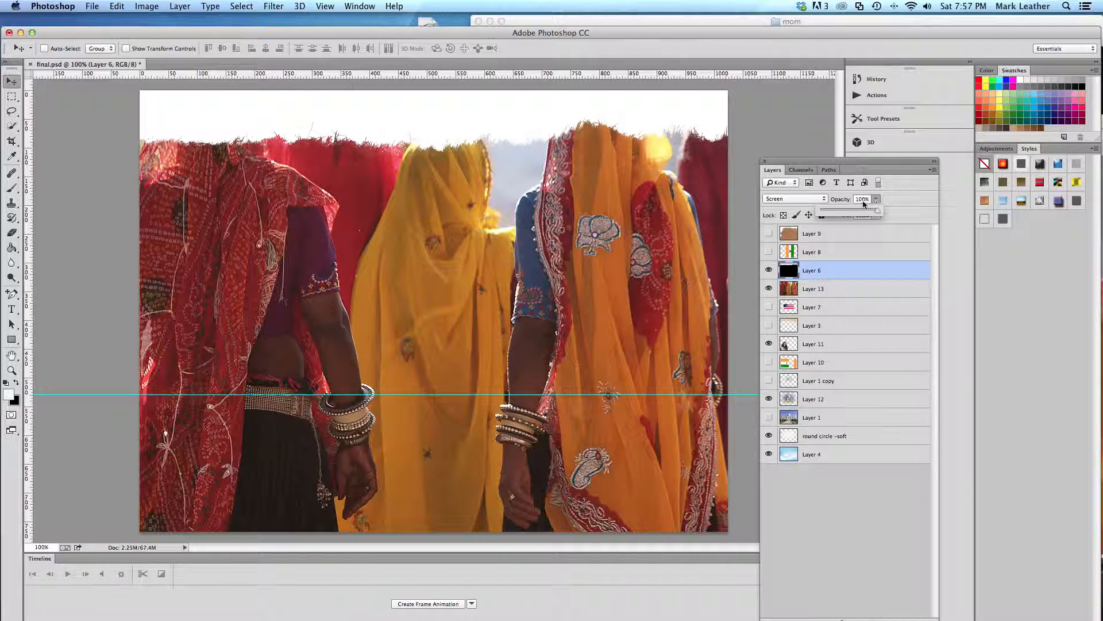
pyautogui.click(836, 211)
pyautogui.click(862, 212)
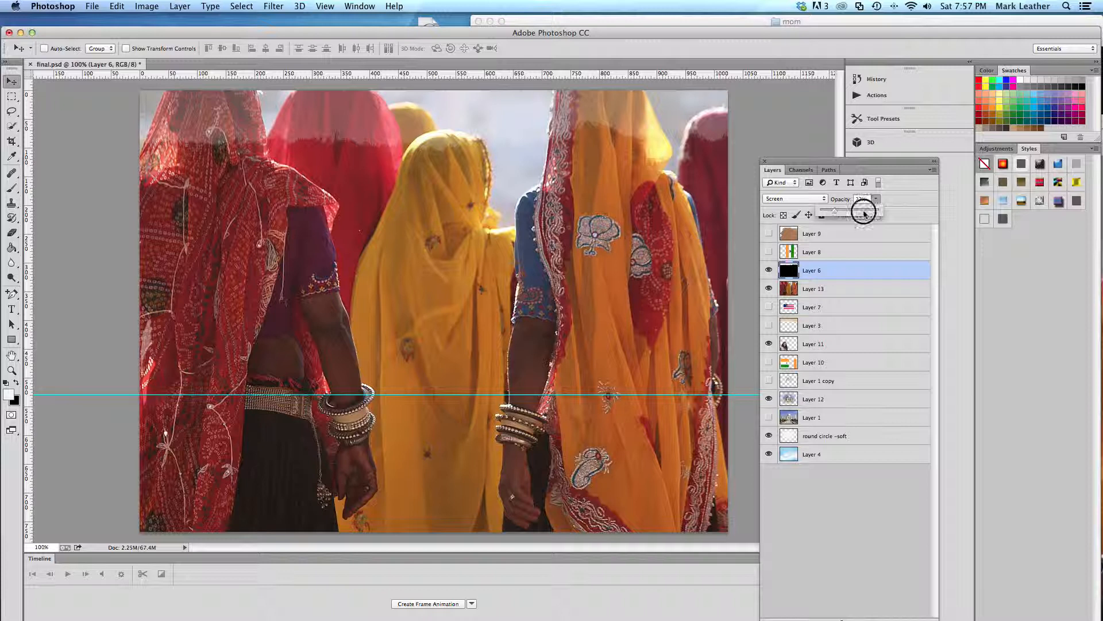
# Step: Try moving the torn edge of Layer 6 slightly down over the photo, and undo the move
pyautogui.moveTo(460, 257)
pyautogui.mouseDown()
pyautogui.moveTo(443, 250)
pyautogui.moveTo(454, 244)
pyautogui.moveTo(455, 274)
pyautogui.mouseUp()
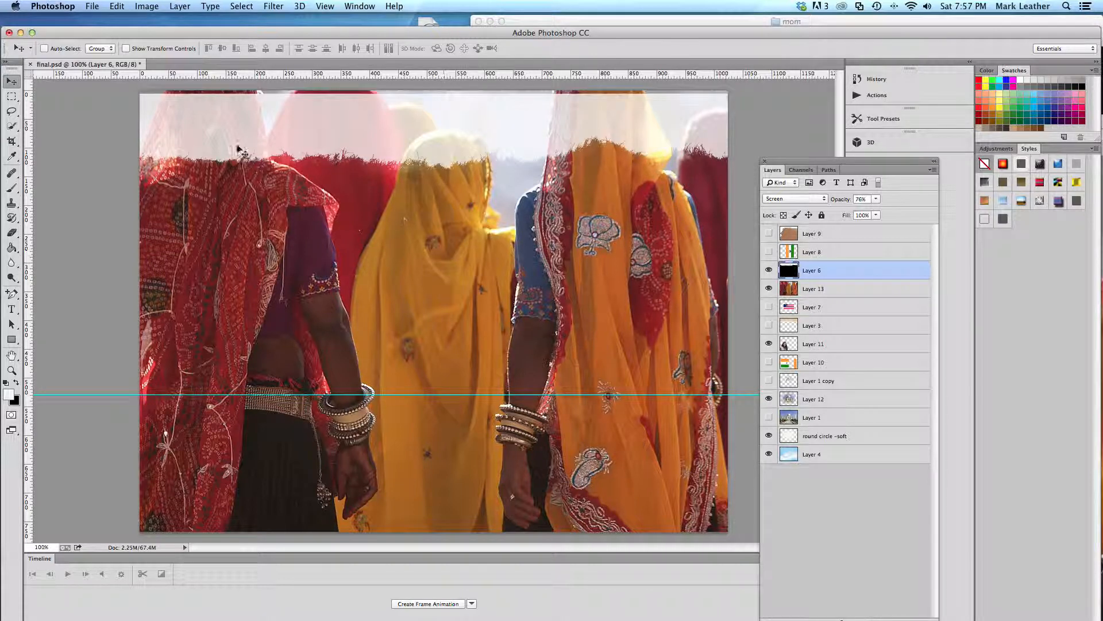
pyautogui.click(114, 6)
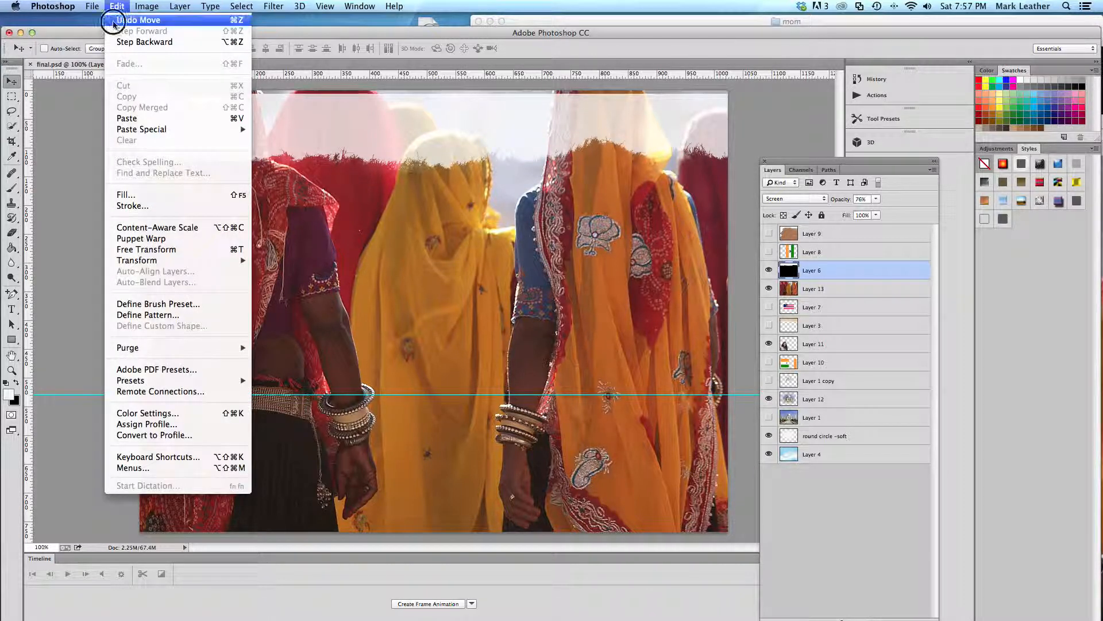
pyautogui.click(124, 16)
# Step: Scale the sari photo on Layer 13 to about 39% with Free Transform and position it over the canvas's upper-left corner
pyautogui.click(849, 291)
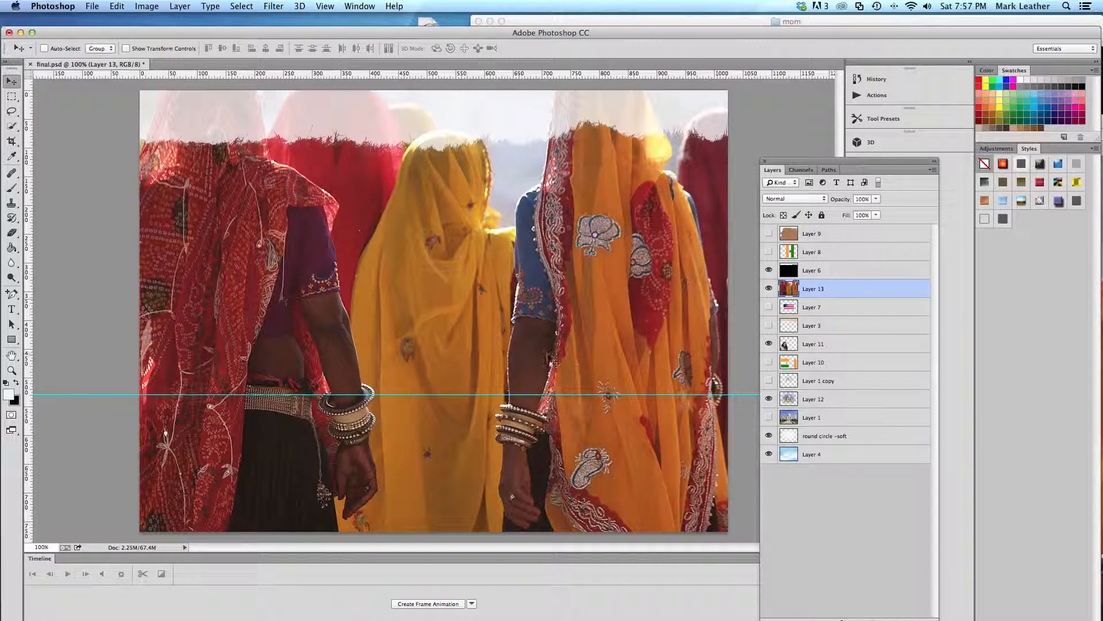
pyautogui.moveTo(558, 344); pyautogui.dragTo(532, 302)
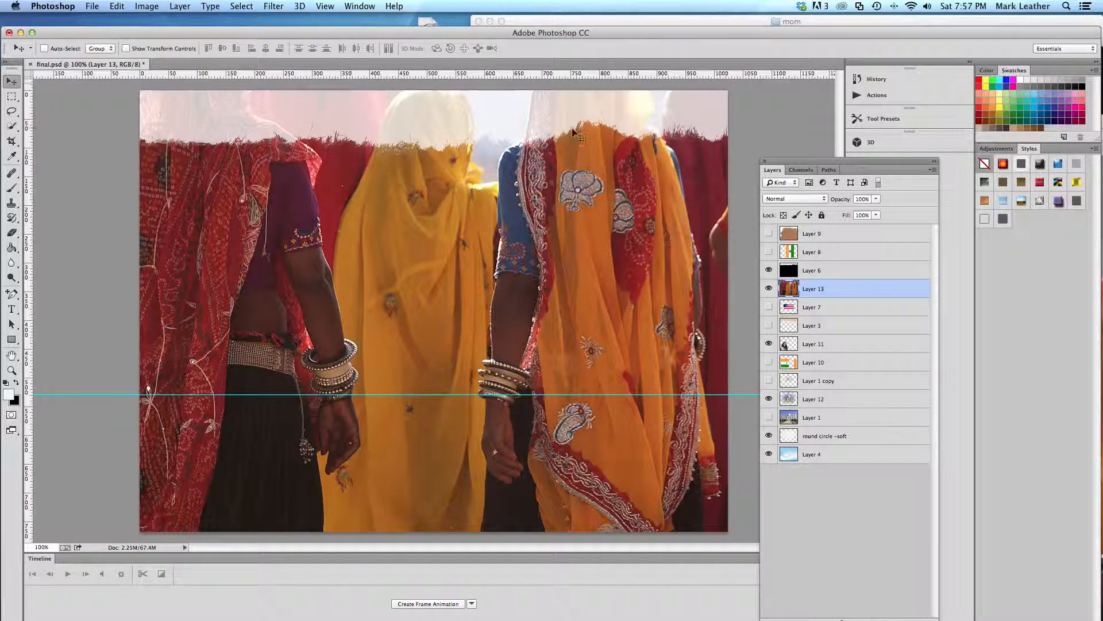
pyautogui.click(118, 5)
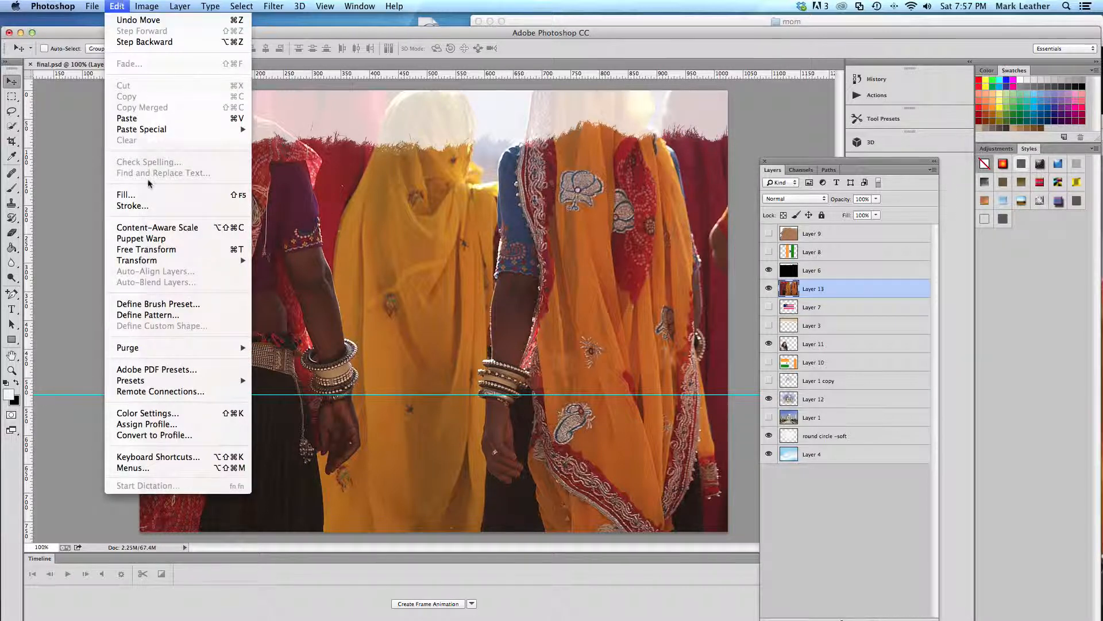
pyautogui.click(151, 249)
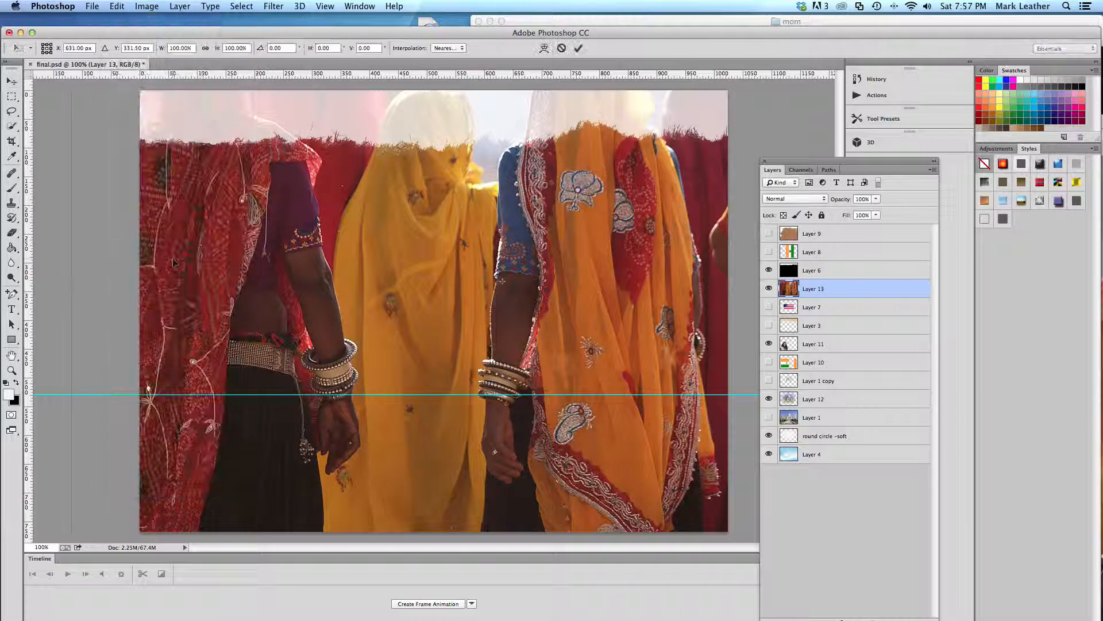
pyautogui.click(324, 6)
pyautogui.click(349, 108)
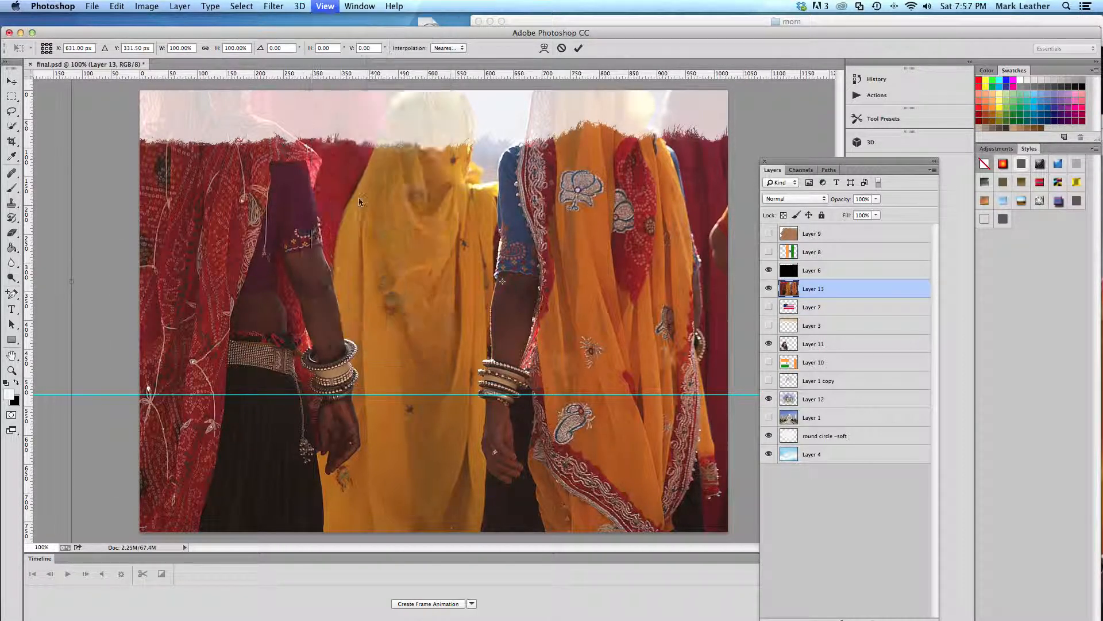
pyautogui.moveTo(193, 506); pyautogui.dragTo(539, 240)
pyautogui.moveTo(571, 198); pyautogui.dragTo(316, 279)
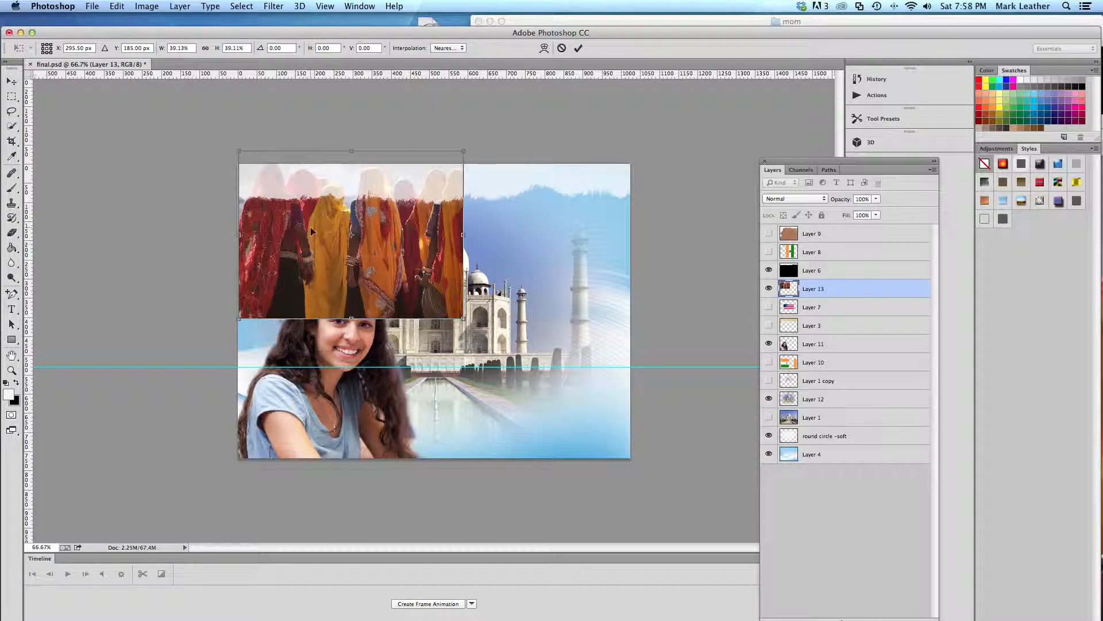
pyautogui.moveTo(309, 231); pyautogui.dragTo(304, 231)
pyautogui.press('Return')
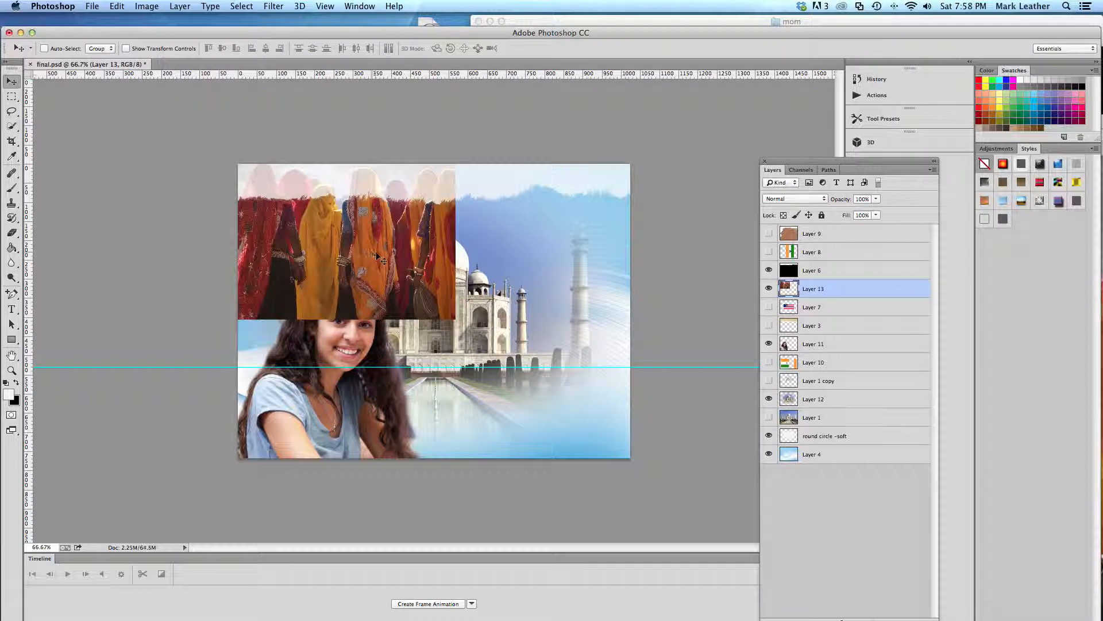
pyautogui.moveTo(370, 253); pyautogui.dragTo(364, 244)
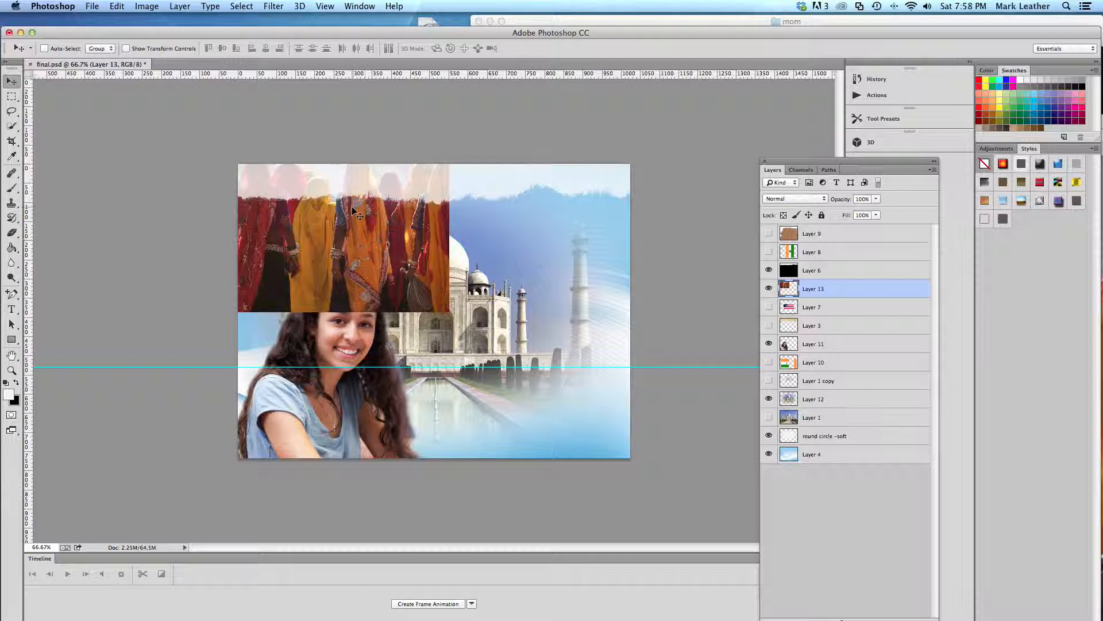
# Step: Scale the sari photo on Layer 13 slightly smaller with Free Transform, keeping it in the canvas's upper-left corner, and hide the torn-edge Layer 6
pyautogui.click(119, 6)
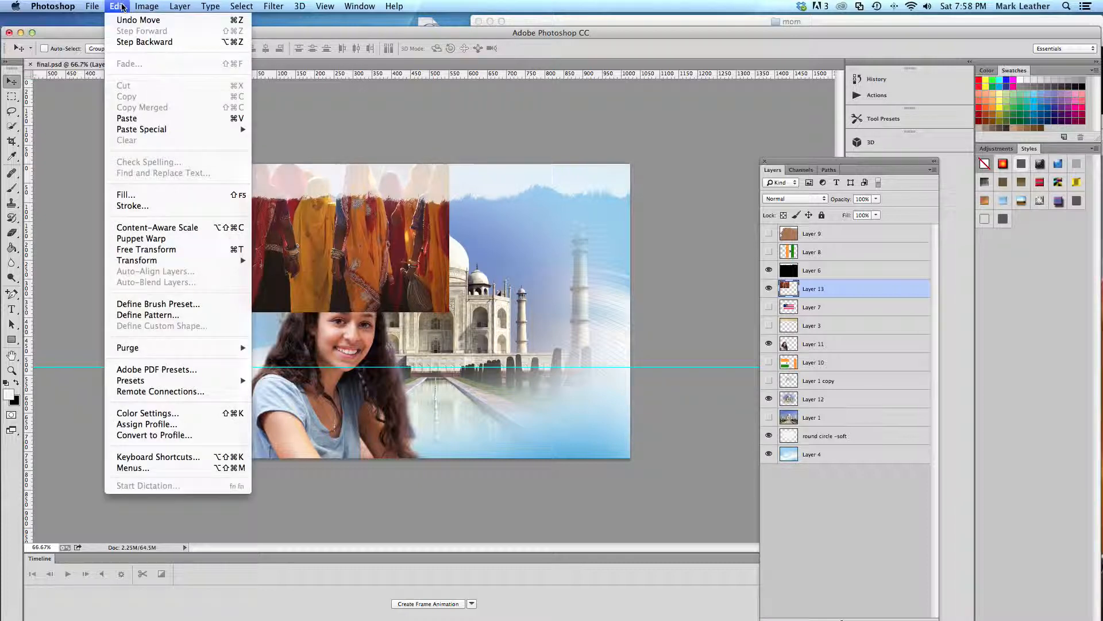
pyautogui.click(146, 249)
pyautogui.click(446, 310)
pyautogui.moveTo(446, 310); pyautogui.dragTo(418, 267)
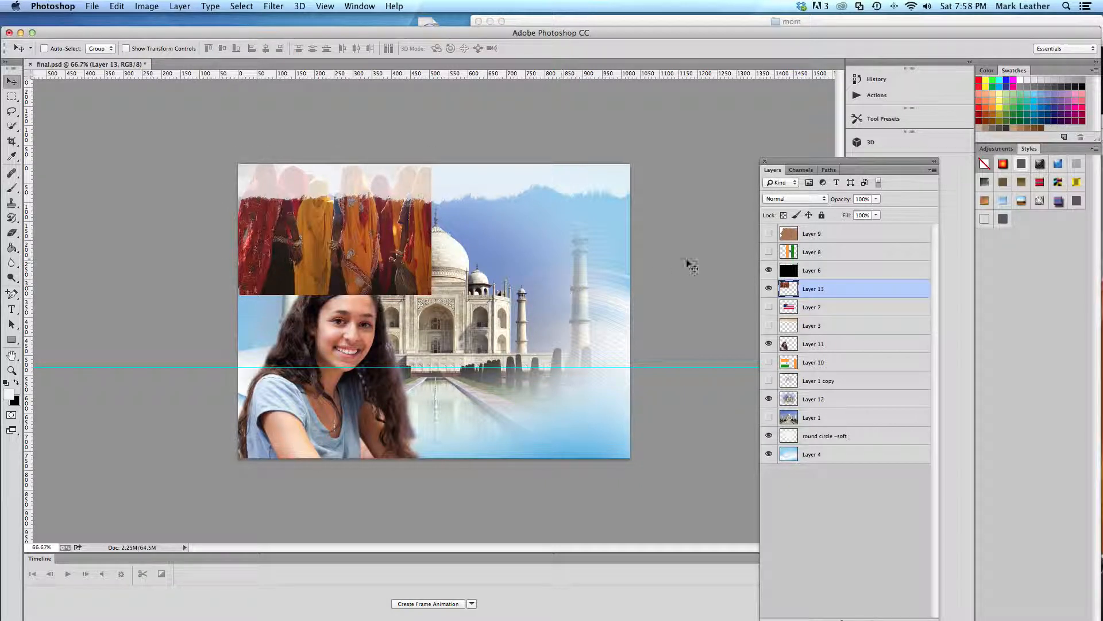
pyautogui.click(769, 270)
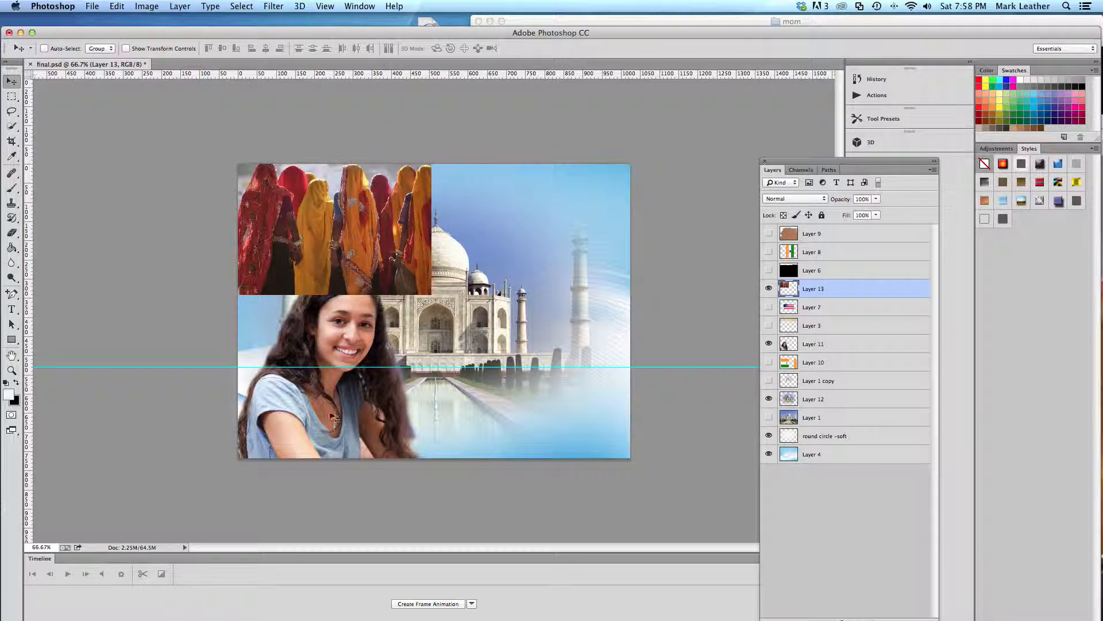
# Step: Switch to Safari and search Google Images for "camel safari"
pyautogui.moveTo(7, 64)
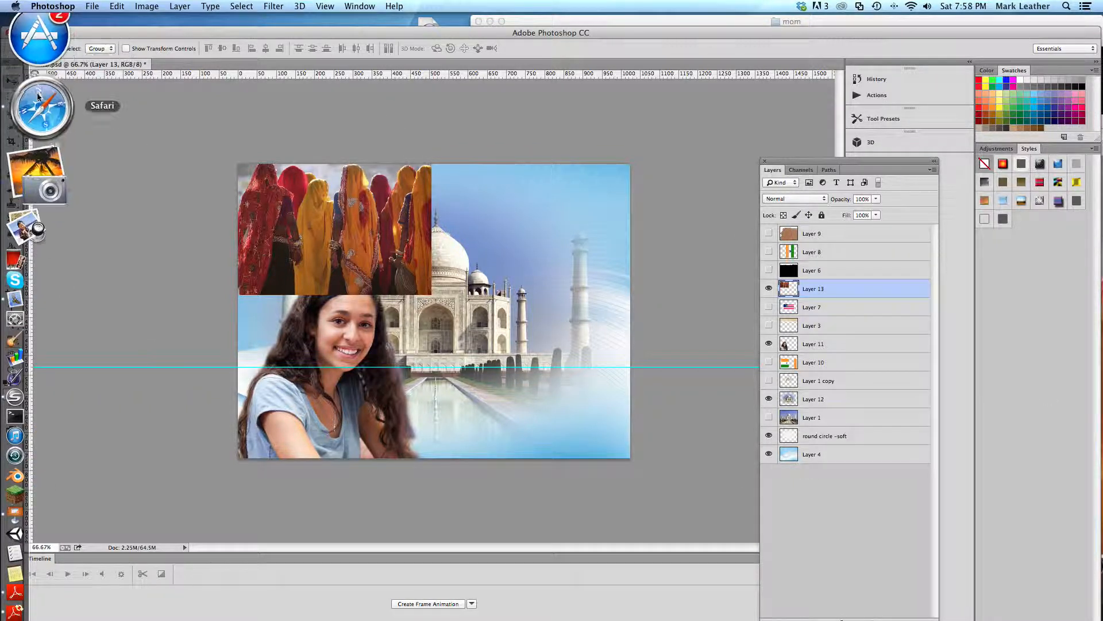
pyautogui.click(38, 97)
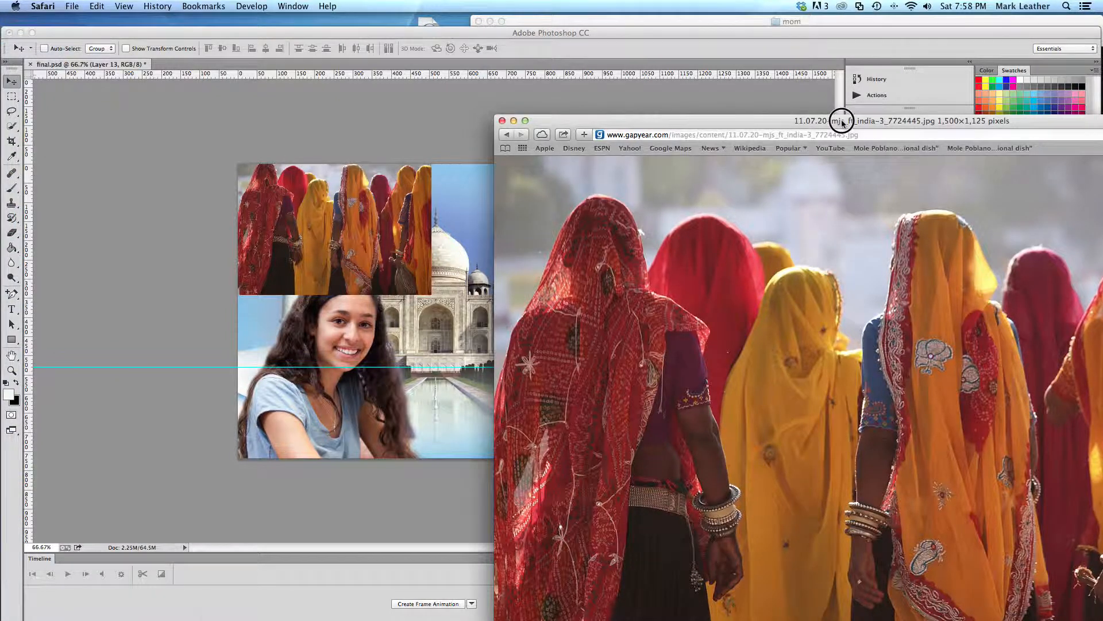
pyautogui.moveTo(842, 122); pyautogui.dragTo(467, 29)
pyautogui.click(460, 40)
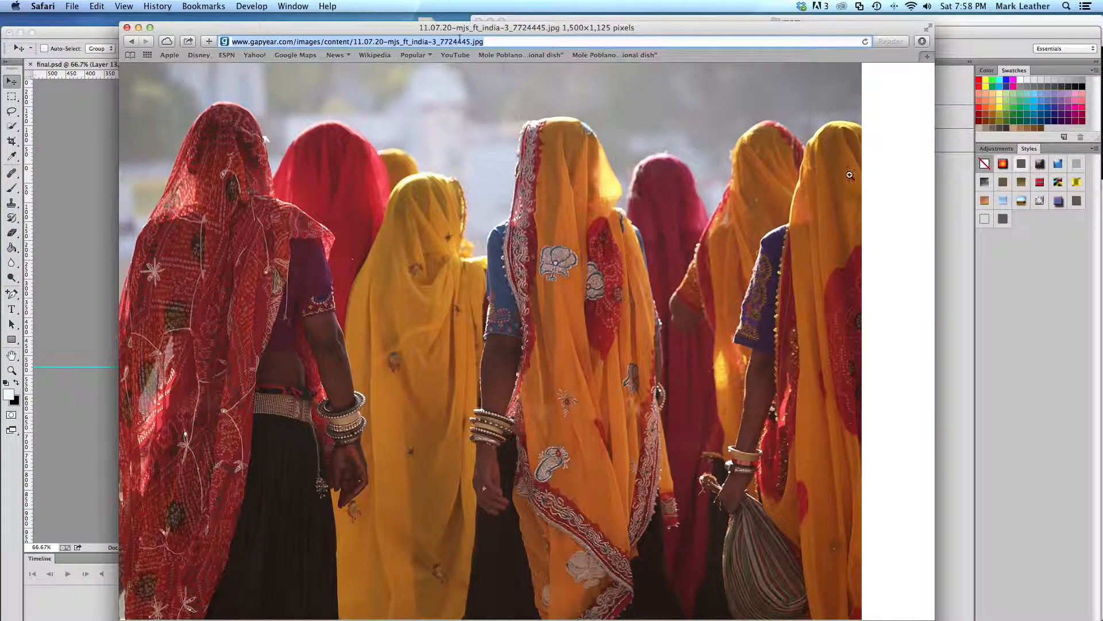
pyautogui.write('came')
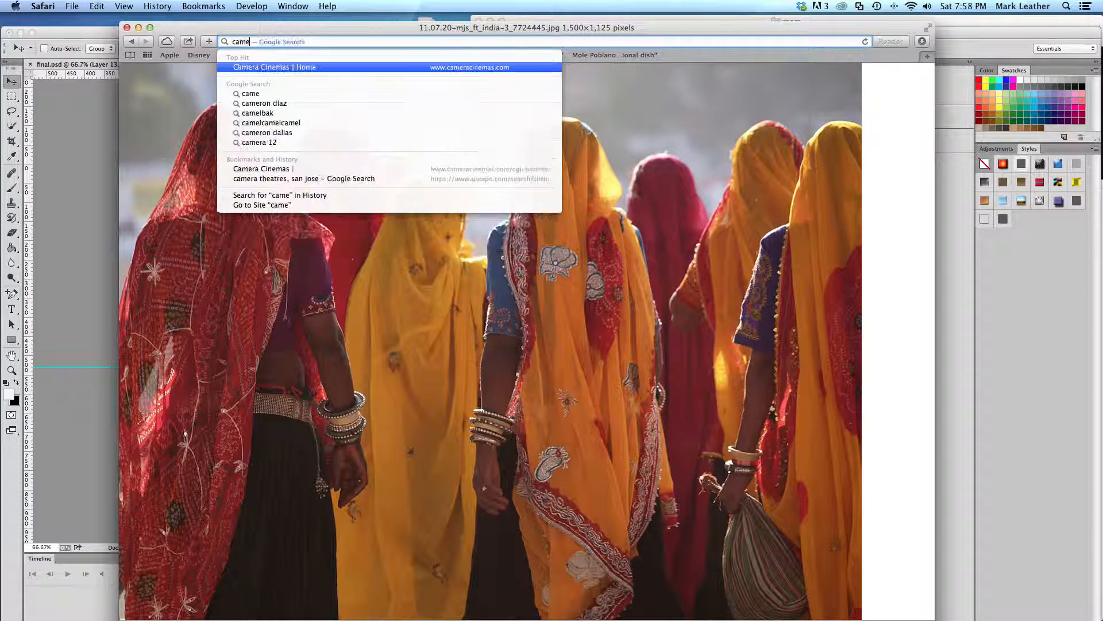
pyautogui.write('l safari')
pyautogui.press('Return')
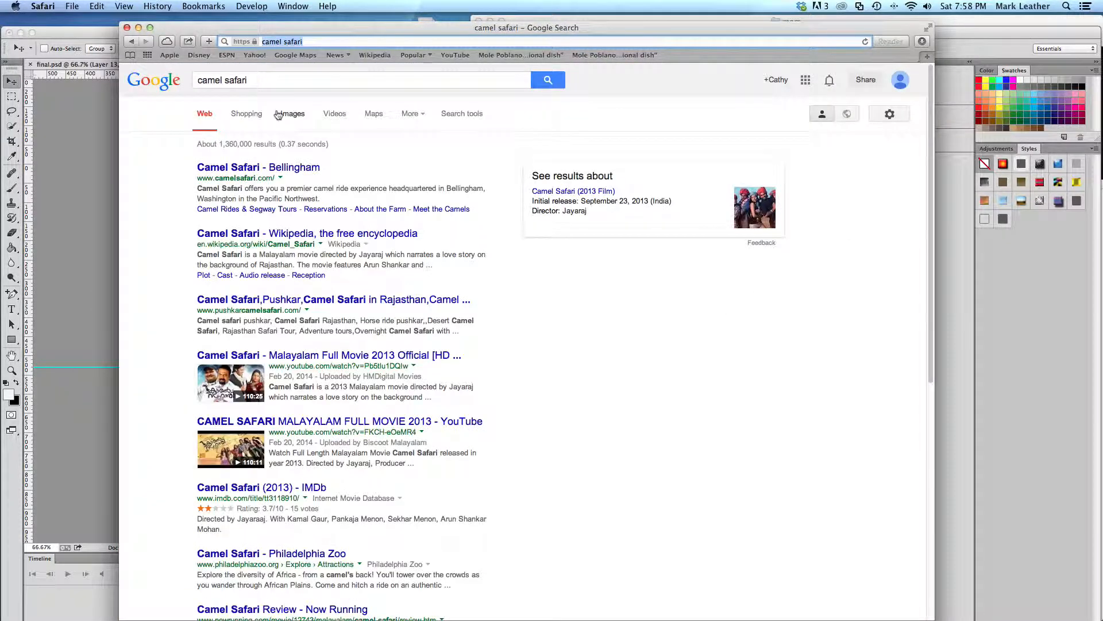
pyautogui.click(294, 114)
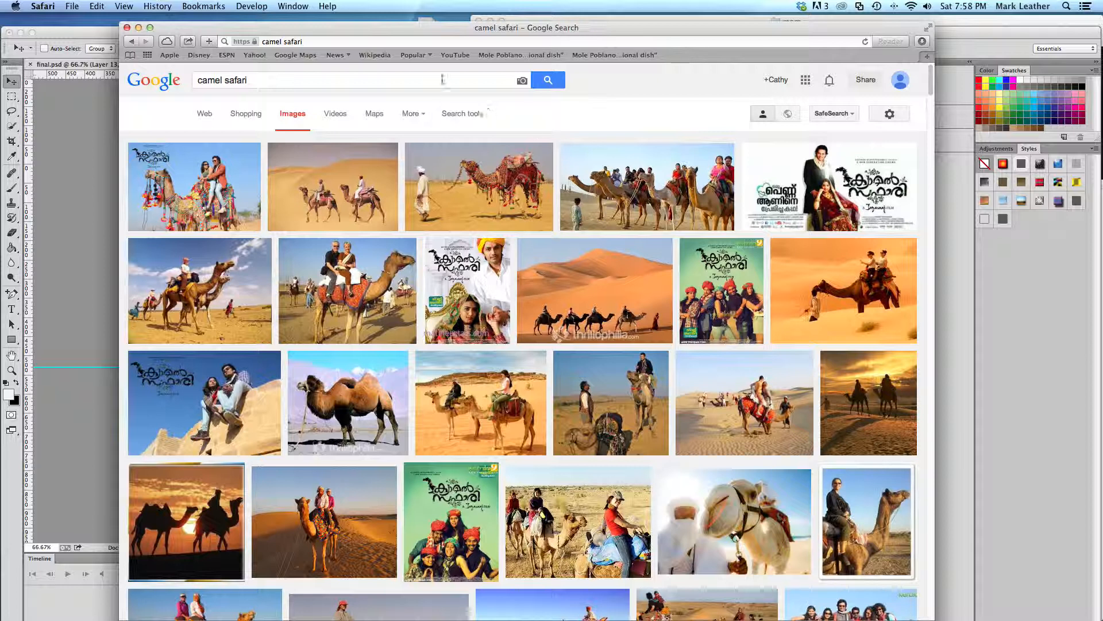
# Step: Refine the image search to "camel safari, india" and limit the results to Large size
pyautogui.click(322, 80)
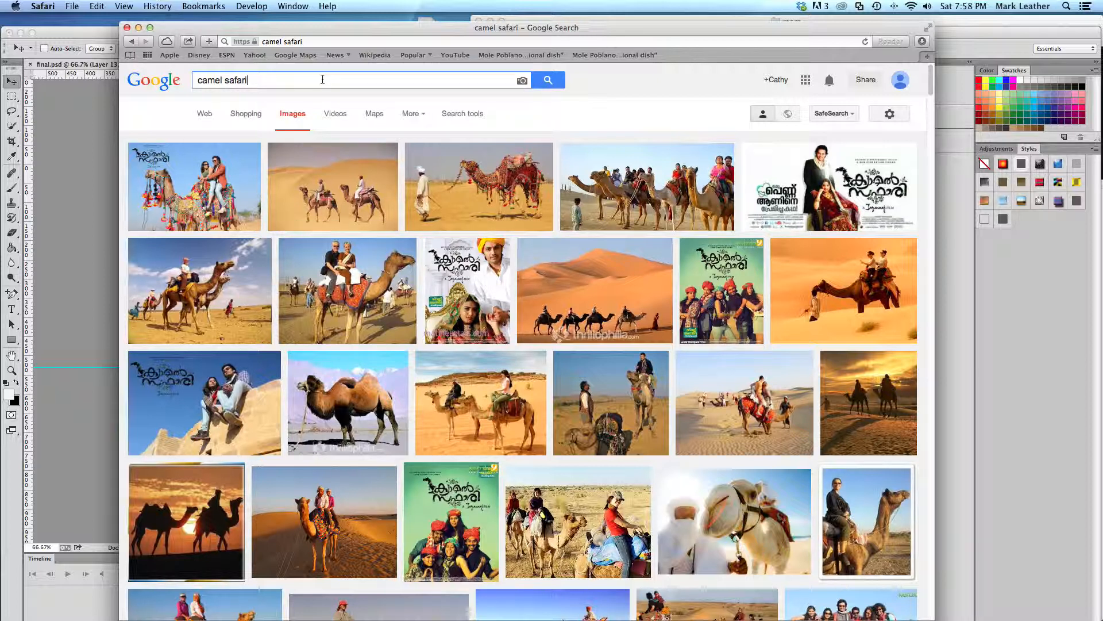
pyautogui.write(', india')
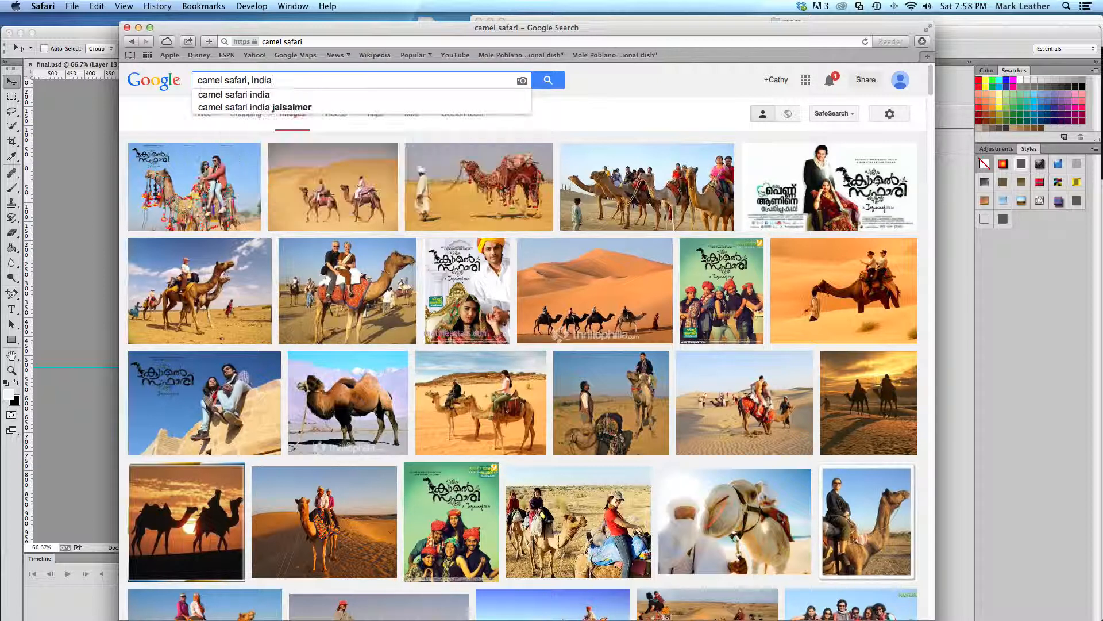
pyautogui.press('Return')
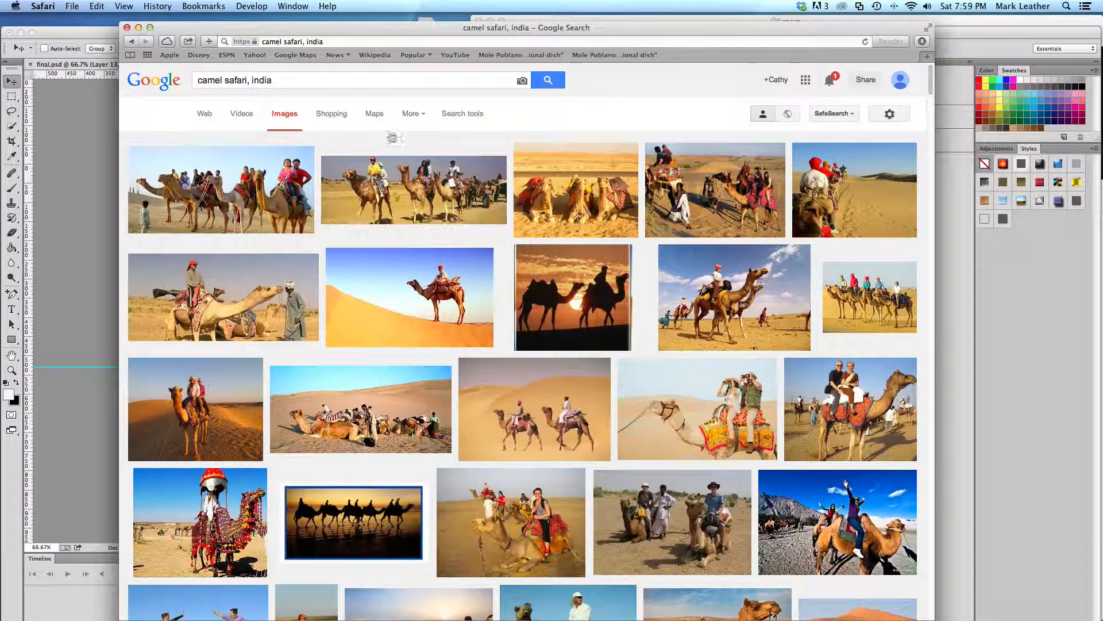
pyautogui.click(469, 114)
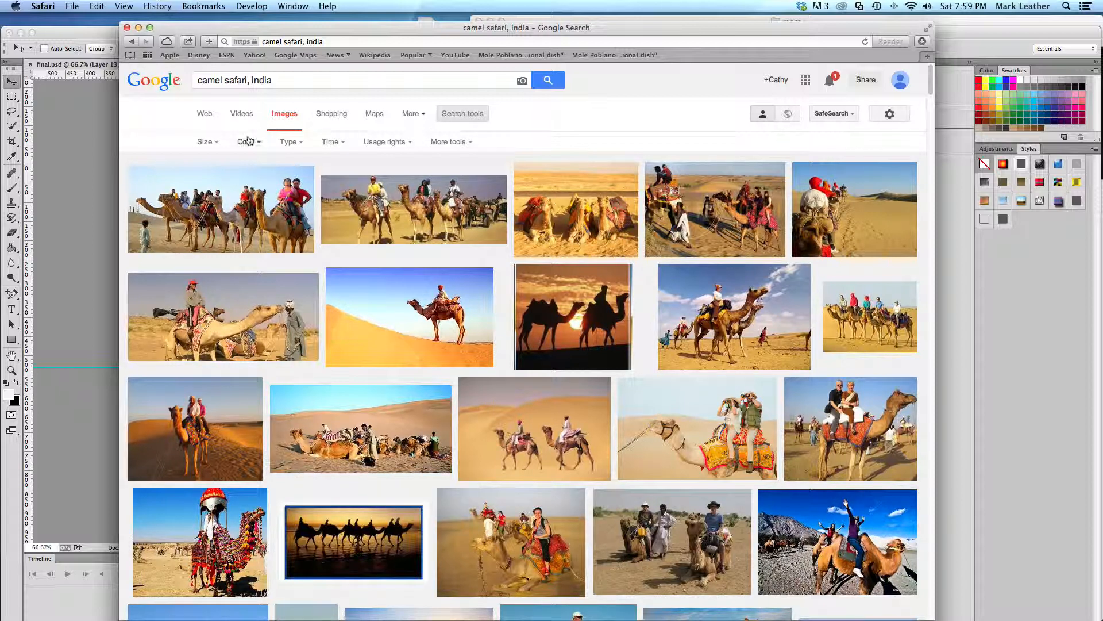
pyautogui.click(208, 141)
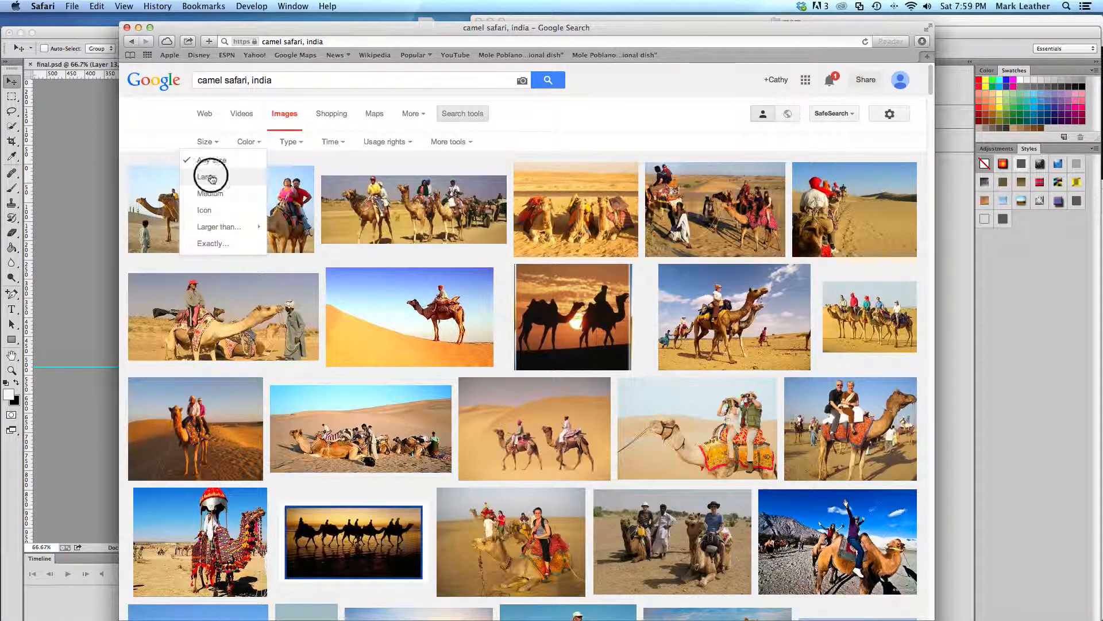
pyautogui.click(206, 177)
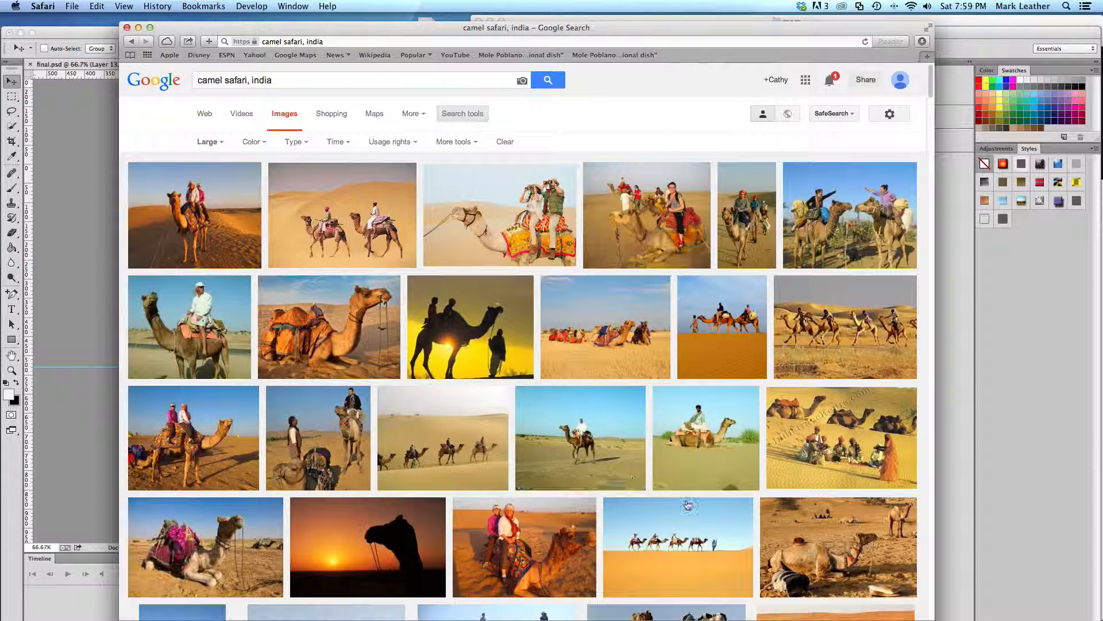
# Step: Preview the camel caravan image and several of its related images, including the beach and sunset silhouette photos, as collage candidates
pyautogui.click(692, 543)
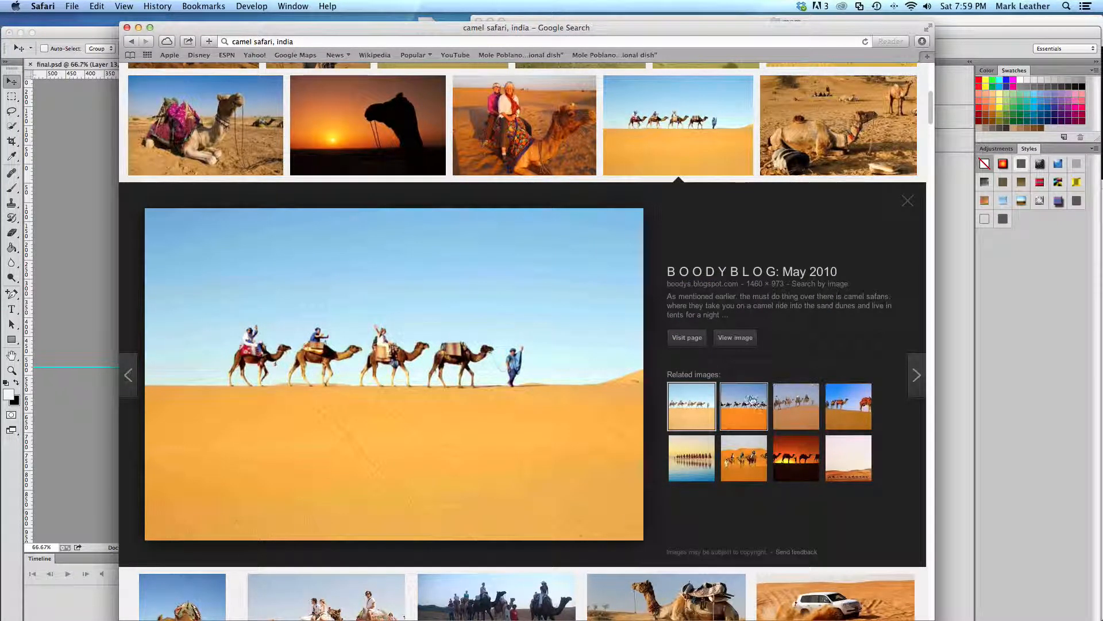
pyautogui.click(756, 405)
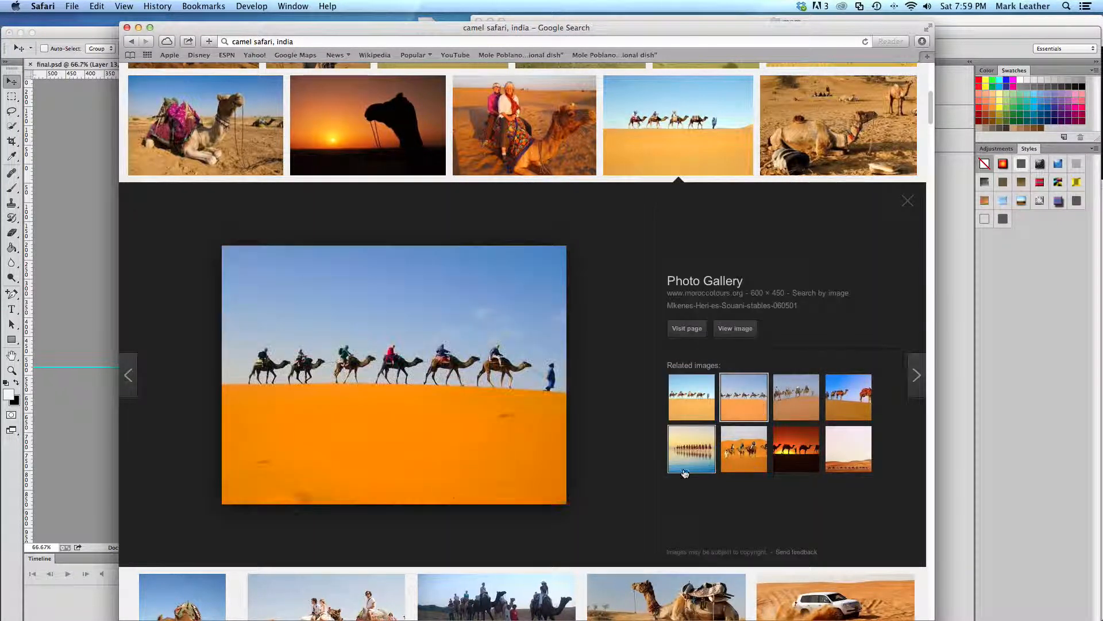
pyautogui.click(692, 466)
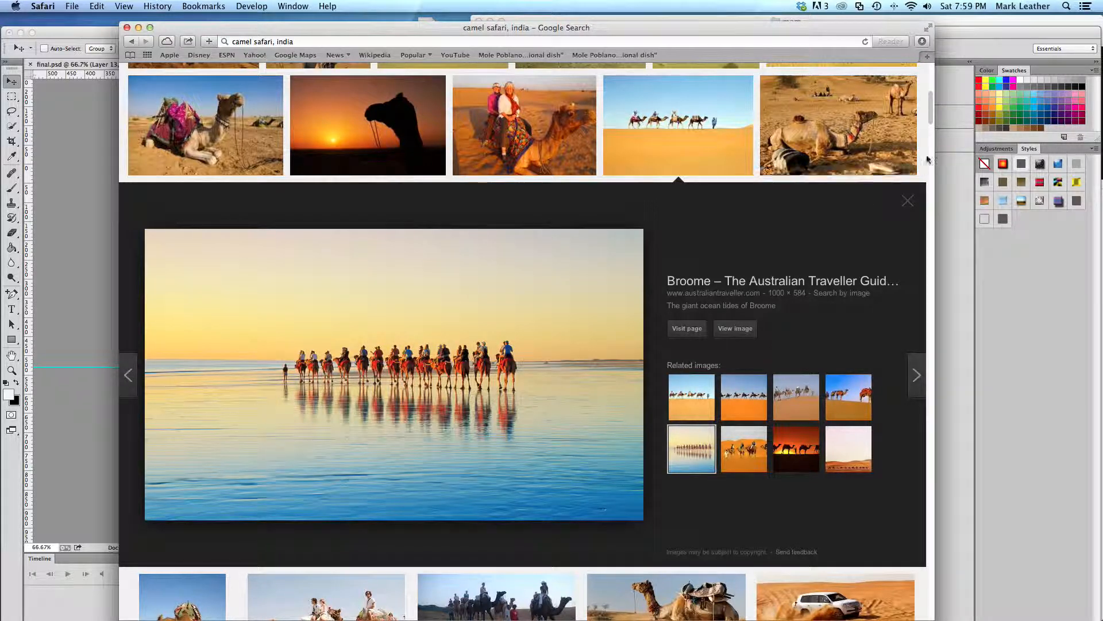
pyautogui.click(796, 441)
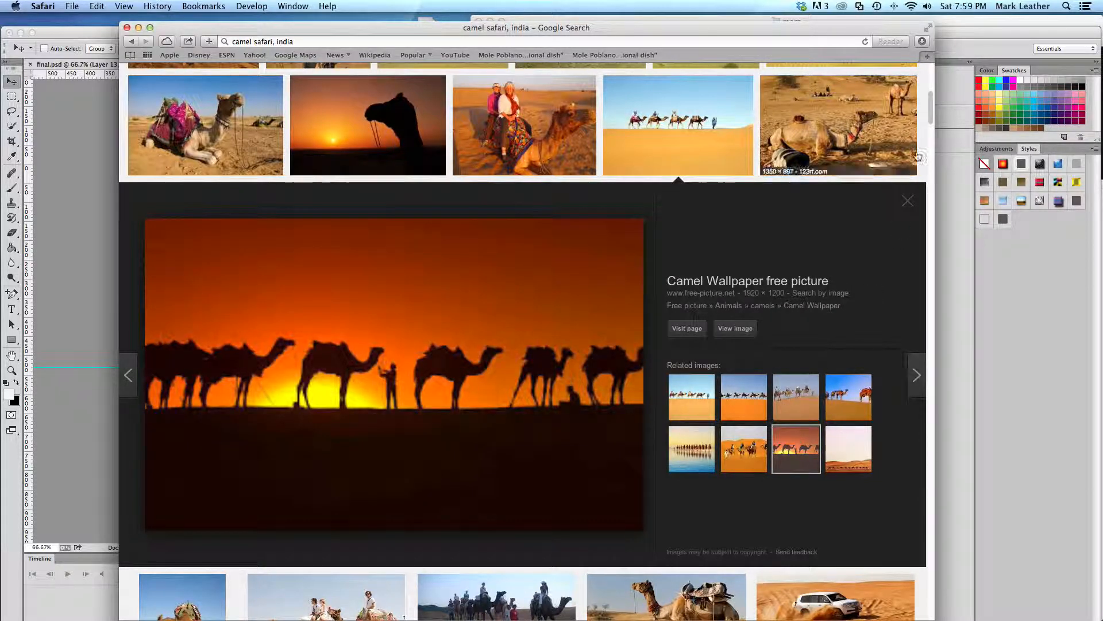
pyautogui.moveTo(931, 109); pyautogui.dragTo(930, 84)
pyautogui.scroll(2, 931, 110)
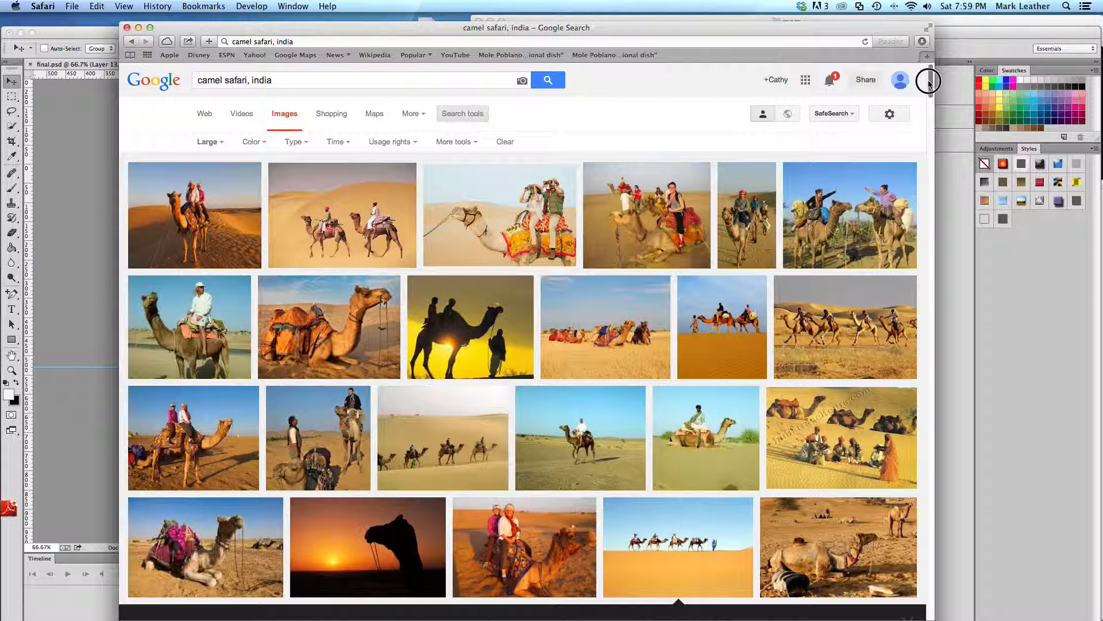
# Step: Open the Bikaner photo of two camel riders at full size and bring it into the Photoshop collage as a new layer above the sari photo
pyautogui.click(363, 239)
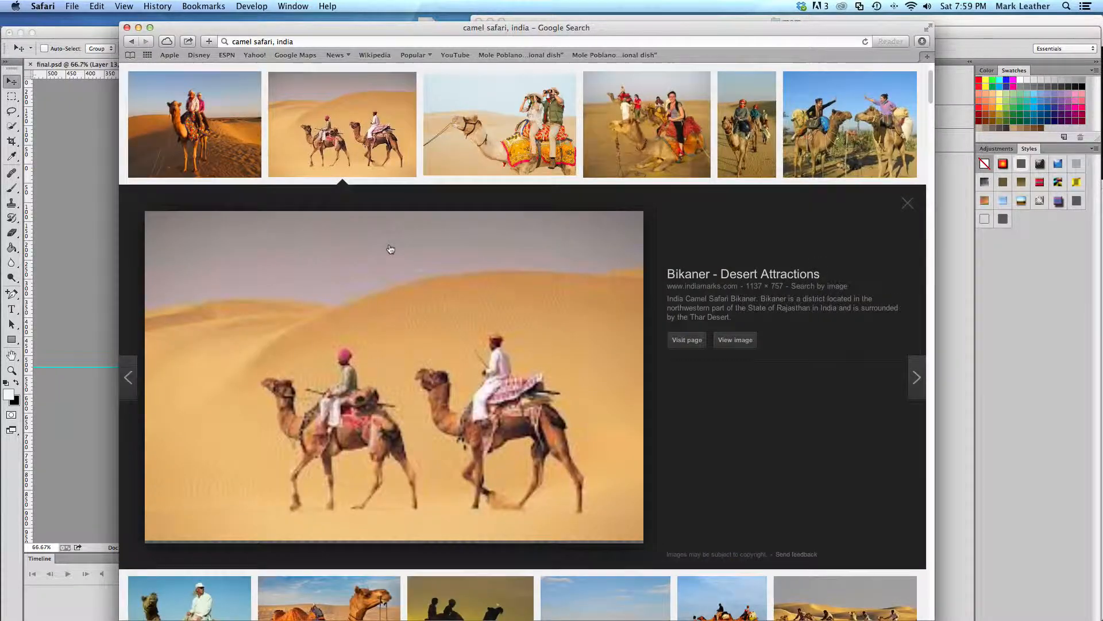
pyautogui.click(735, 340)
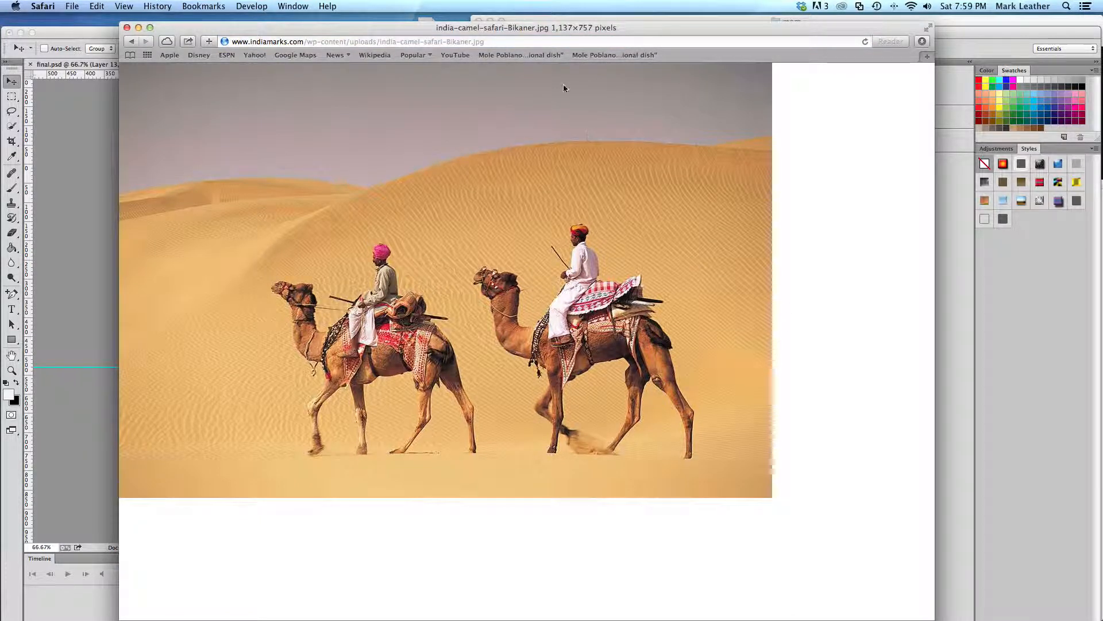
pyautogui.moveTo(567, 37); pyautogui.dragTo(964, 133)
pyautogui.moveTo(847, 427); pyautogui.dragTo(453, 349)
pyautogui.moveTo(458, 280); pyautogui.dragTo(544, 232)
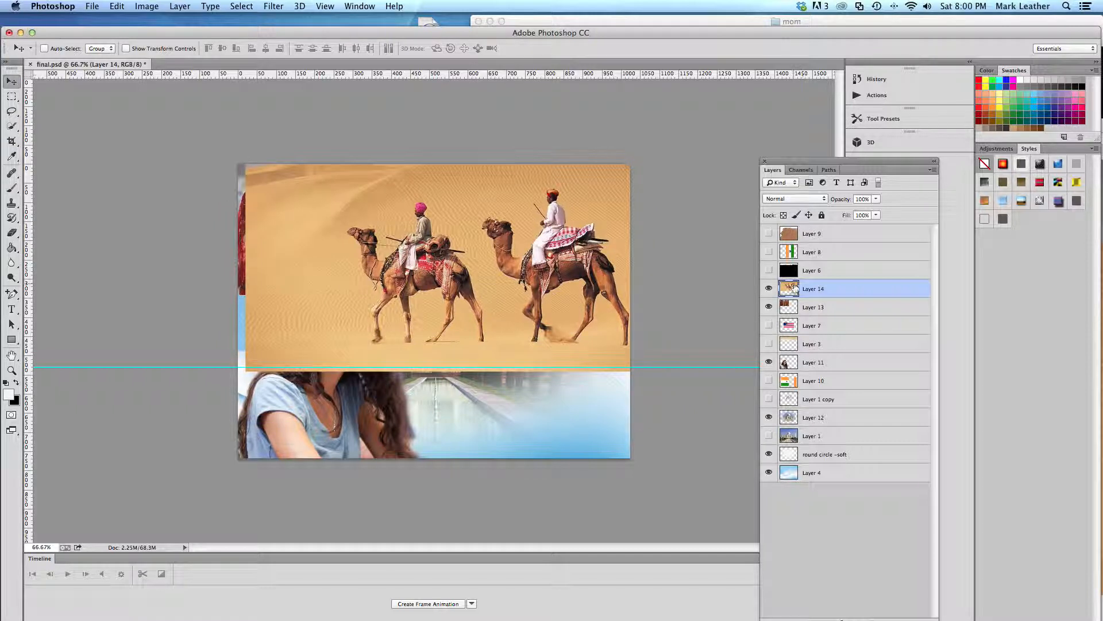
# Step: Show the torn-edge Layer 6 again and reposition the camel photo on Layer 14 beneath it, in the canvas's upper-right area
pyautogui.moveTo(513, 305); pyautogui.dragTo(668, 232)
pyautogui.moveTo(494, 263); pyautogui.dragTo(519, 263)
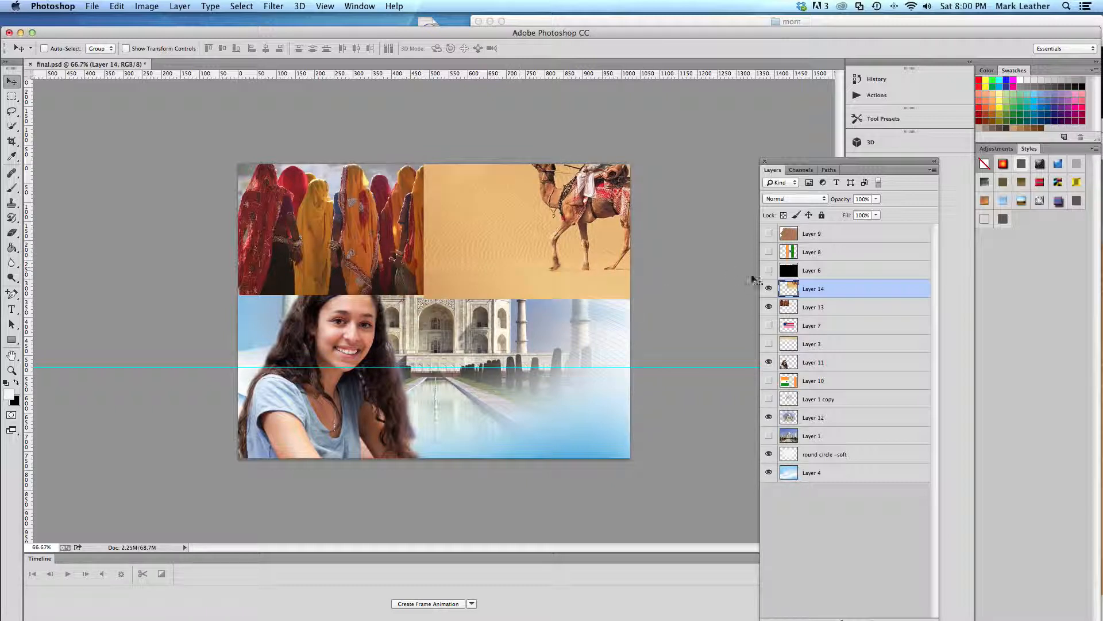
pyautogui.click(772, 271)
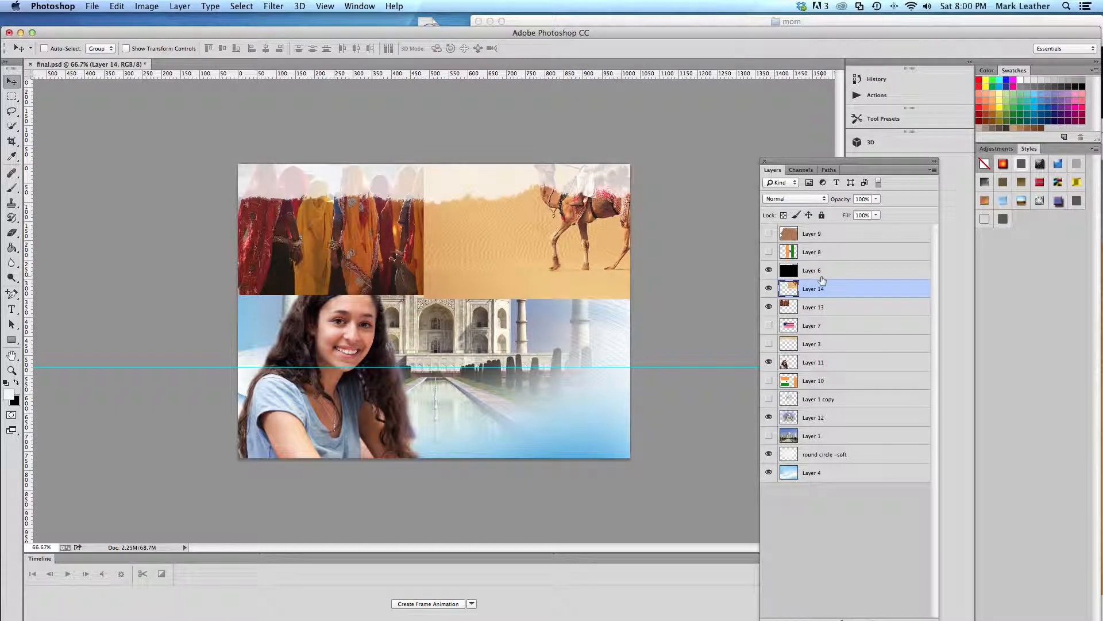
pyautogui.moveTo(535, 231); pyautogui.dragTo(432, 258)
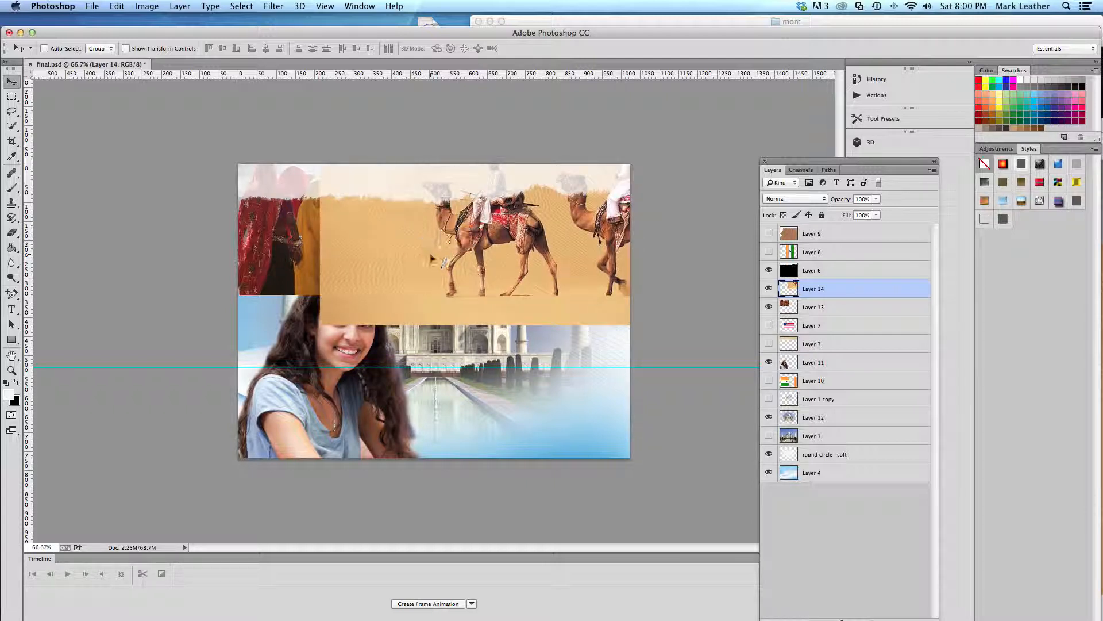
# Step: Shrink the camel photo on Layer 14 with Free Transform and place it against the sari photo's right edge at the top of the canvas
pyautogui.click(147, 7)
pyautogui.moveTo(117, 6)
pyautogui.click(176, 255)
pyautogui.click(319, 325)
pyautogui.moveTo(319, 325); pyautogui.dragTo(485, 261)
pyautogui.click(653, 265)
pyautogui.moveTo(652, 265); pyautogui.dragTo(523, 196)
pyautogui.press('Return')
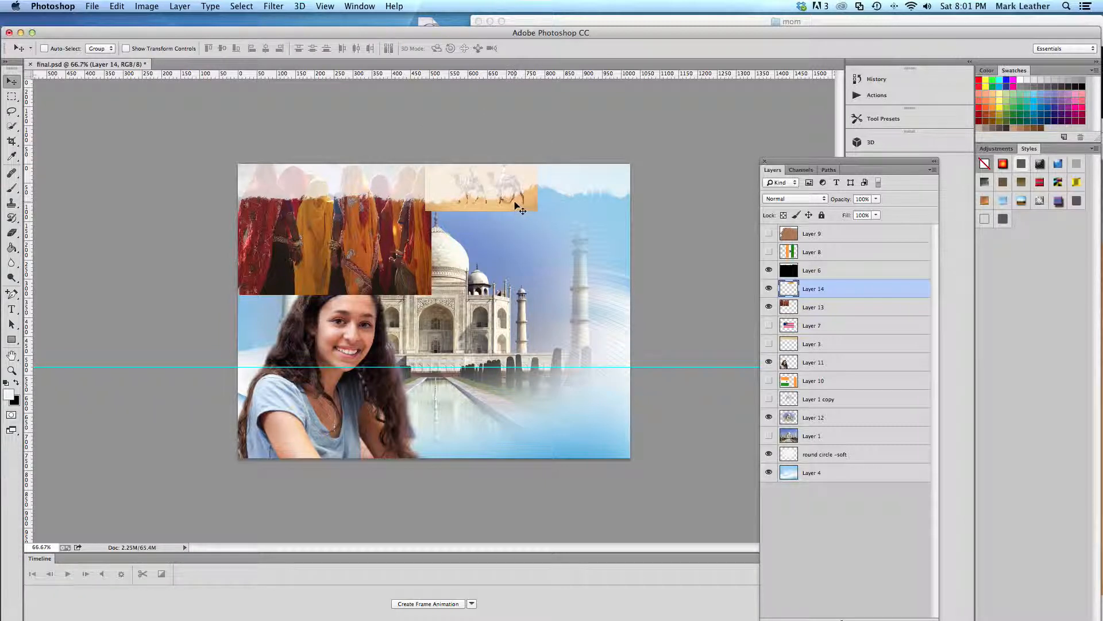
pyautogui.moveTo(515, 203); pyautogui.dragTo(522, 204)
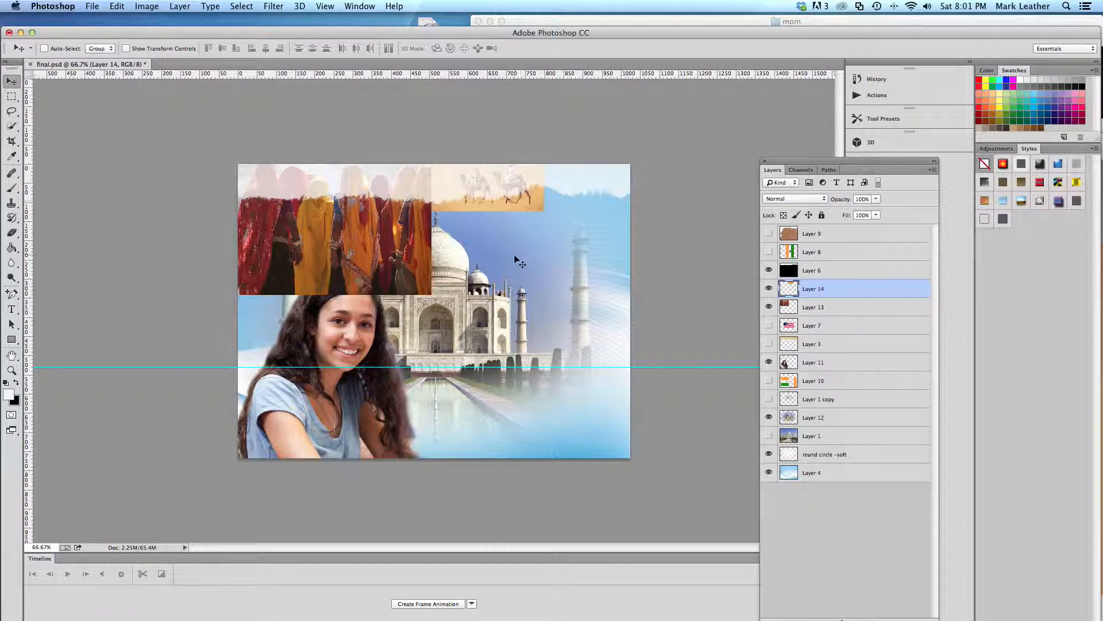
# Step: Switch to Safari and search Google for "bombay", showing the image results in the repositioned browser window
pyautogui.moveTo(2, 265)
pyautogui.click(68, 96)
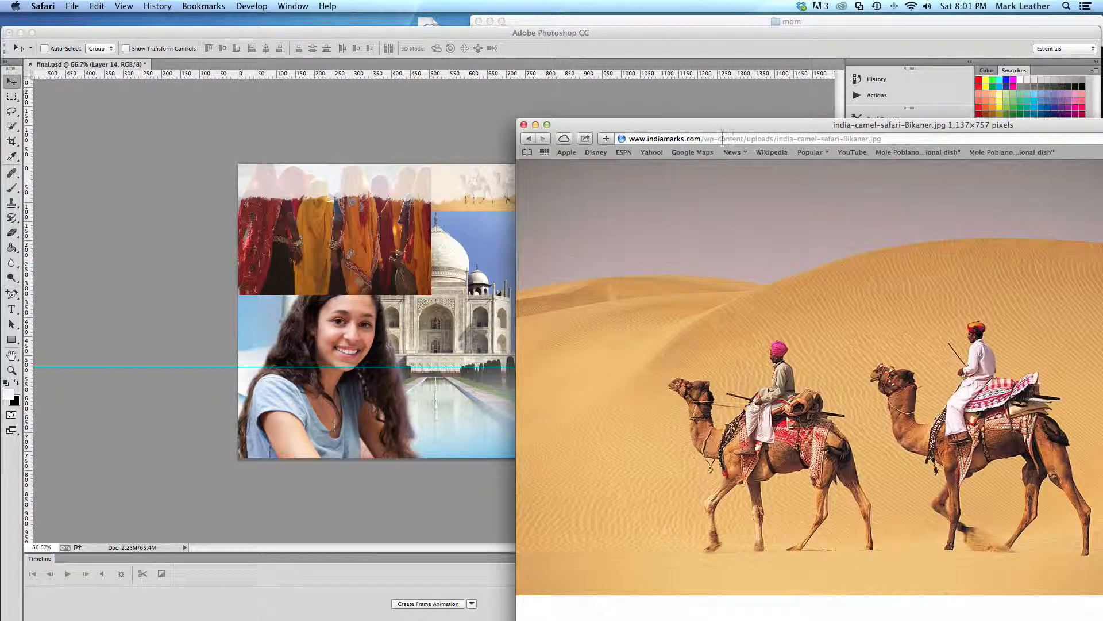
pyautogui.click(722, 138)
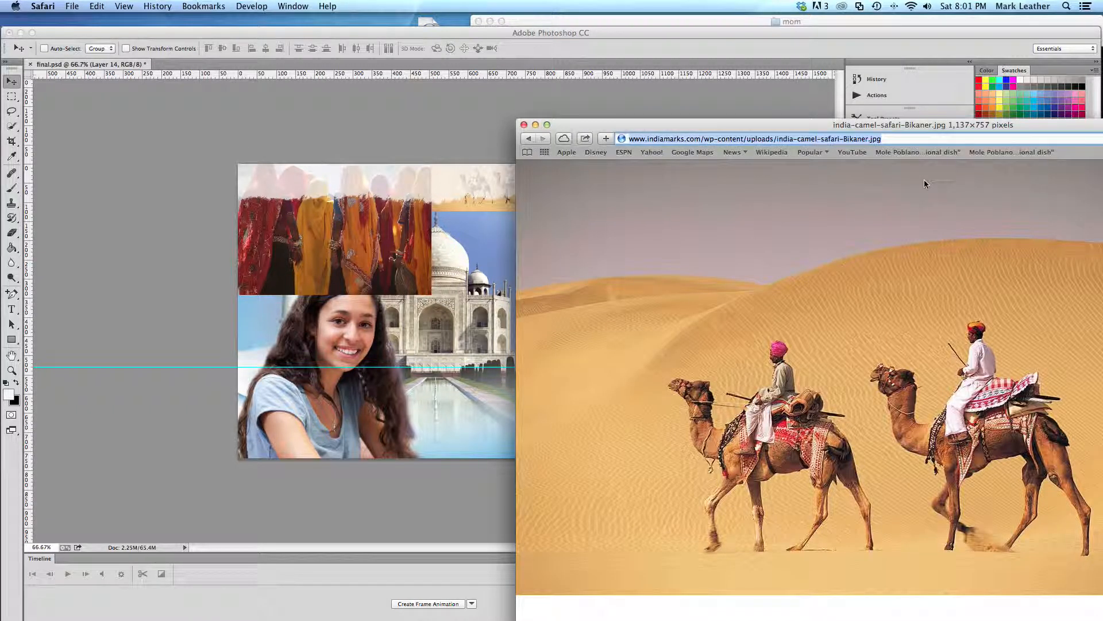
pyautogui.write('bombay')
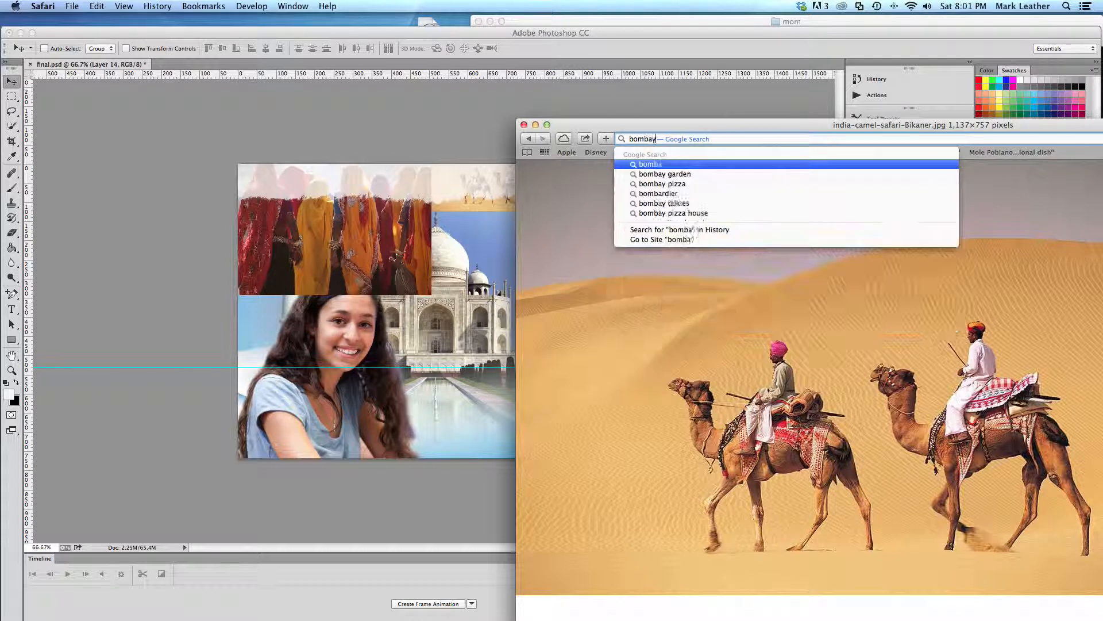
pyautogui.press('Return')
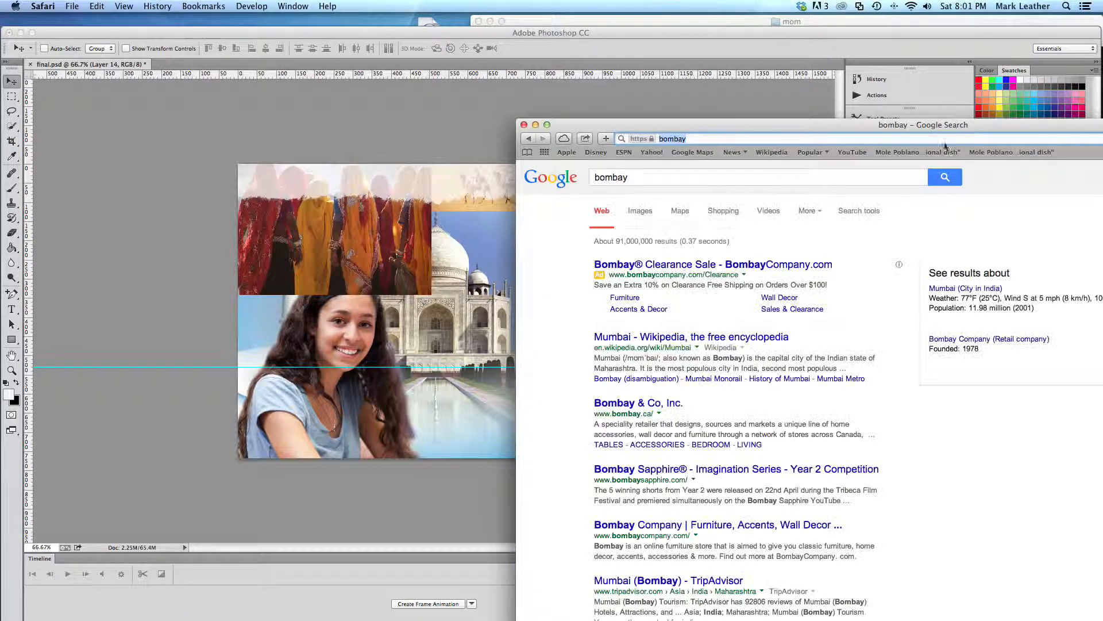
pyautogui.moveTo(862, 124); pyautogui.dragTo(625, 43)
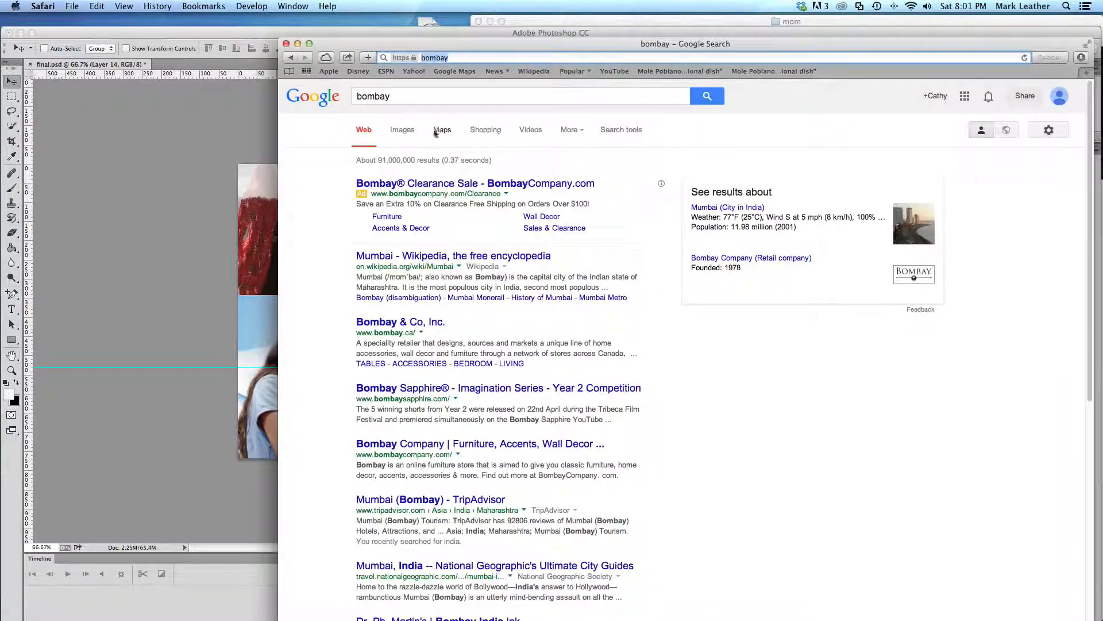
pyautogui.click(401, 132)
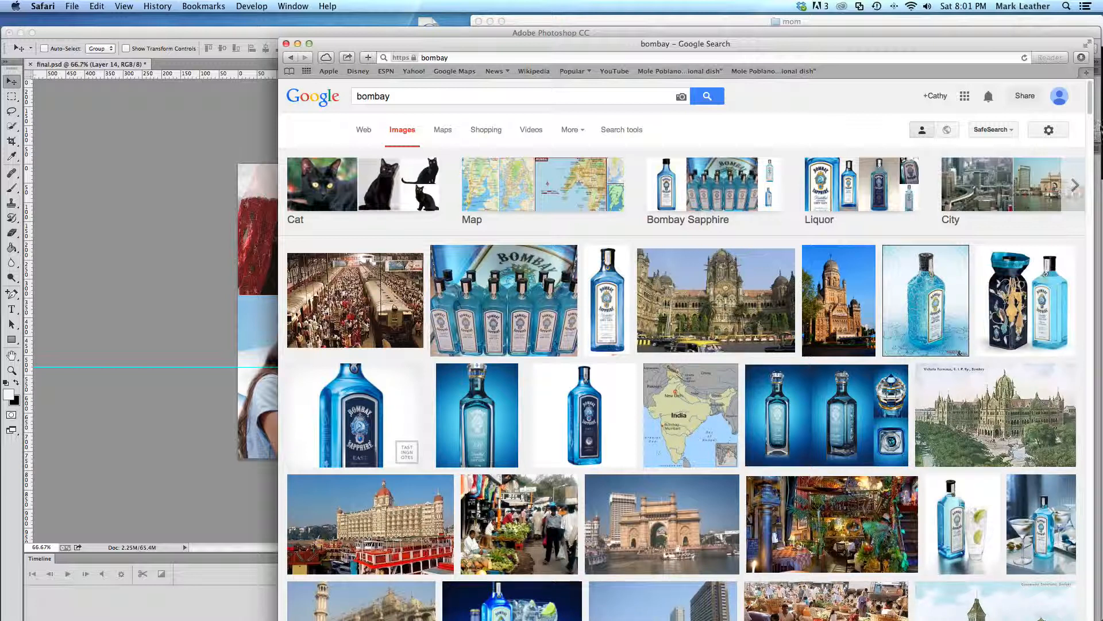
# Step: Refine the image search to "bombay, india" and look through the results for a collage photo
pyautogui.click(570, 98)
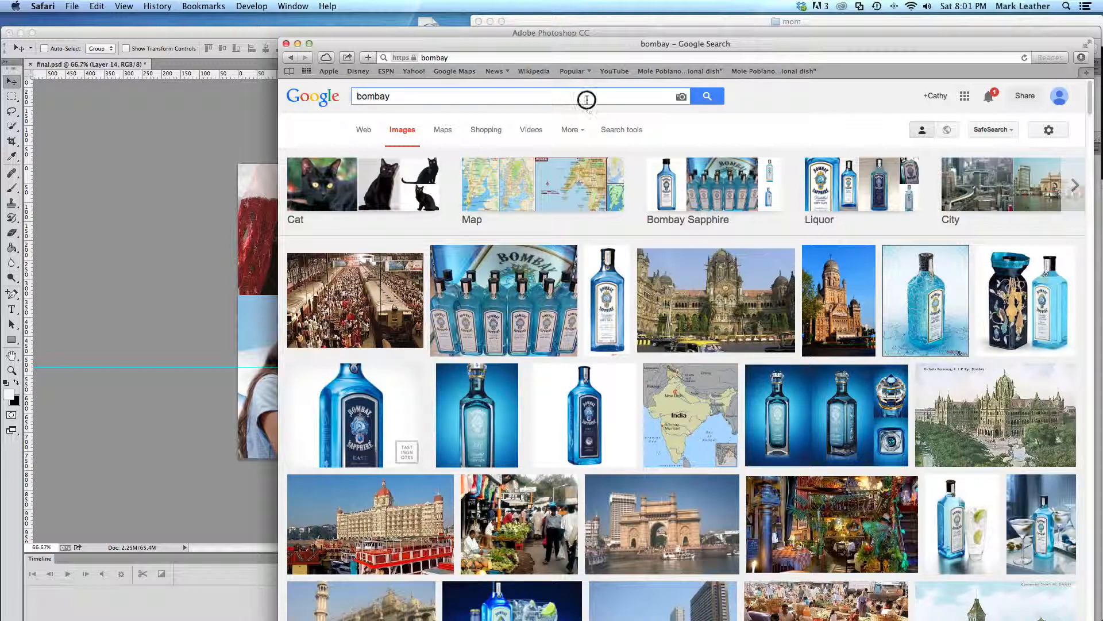
pyautogui.write(', india')
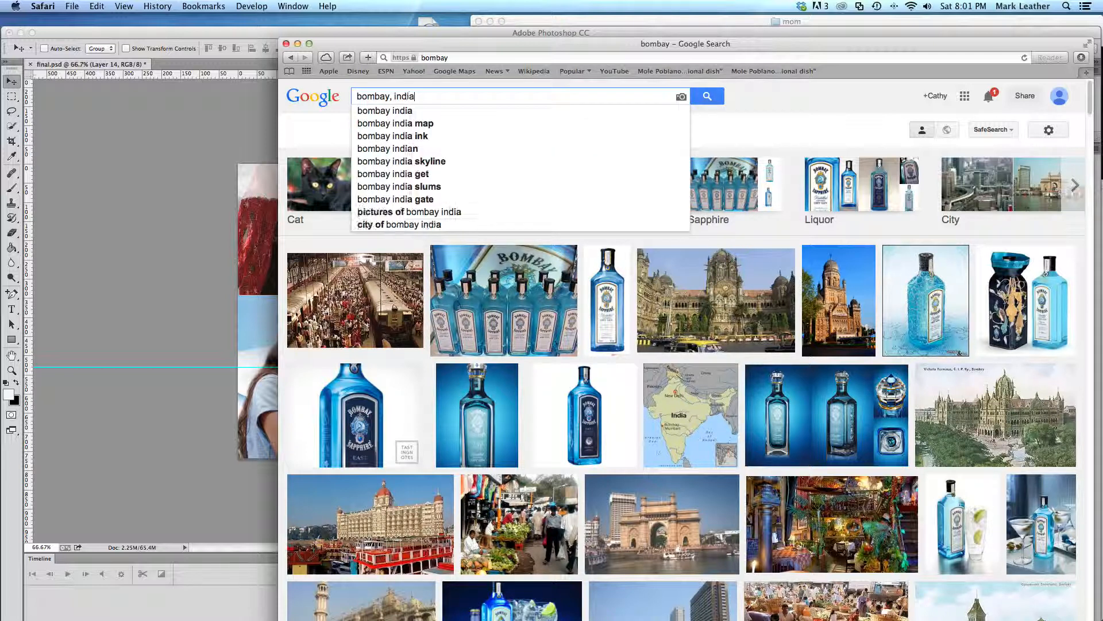
pyautogui.press('Return')
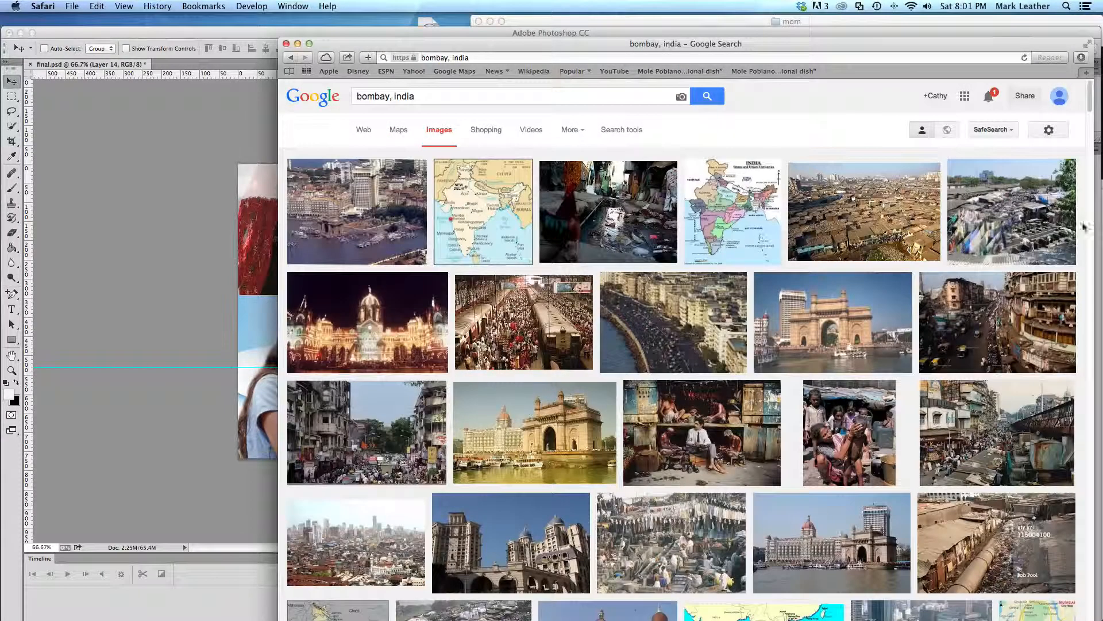
pyautogui.click(1090, 99)
pyautogui.moveTo(1090, 99); pyautogui.dragTo(1090, 114)
pyautogui.moveTo(1090, 119); pyautogui.dragTo(1090, 95)
# Step: Replace the image search with "old dehli"
pyautogui.tripleClick(394, 93)
pyautogui.write('old')
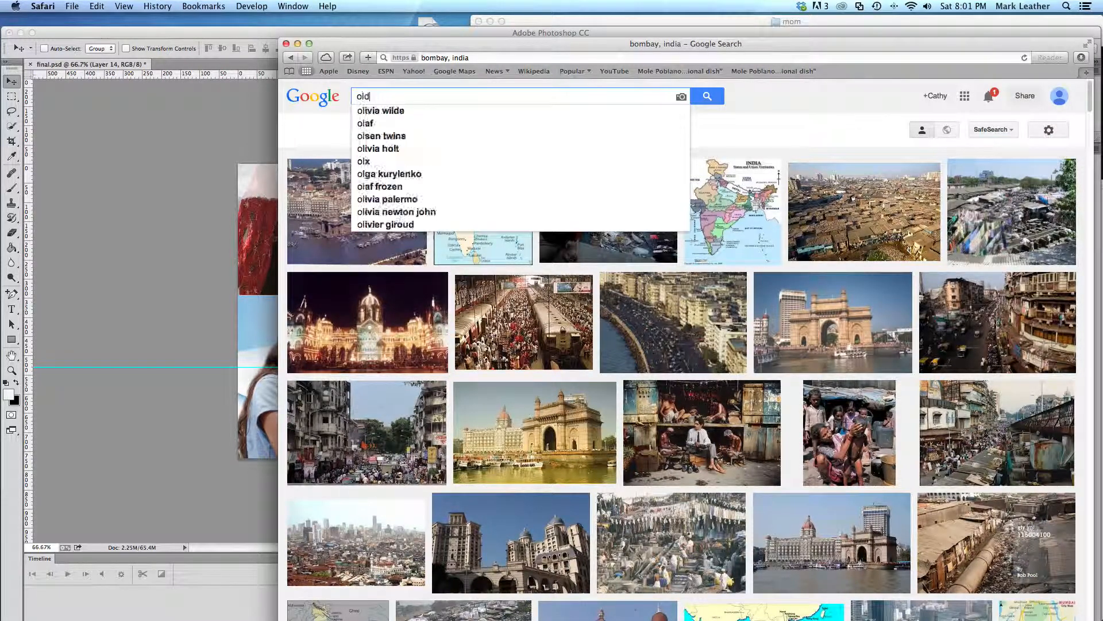
pyautogui.write(' dehli')
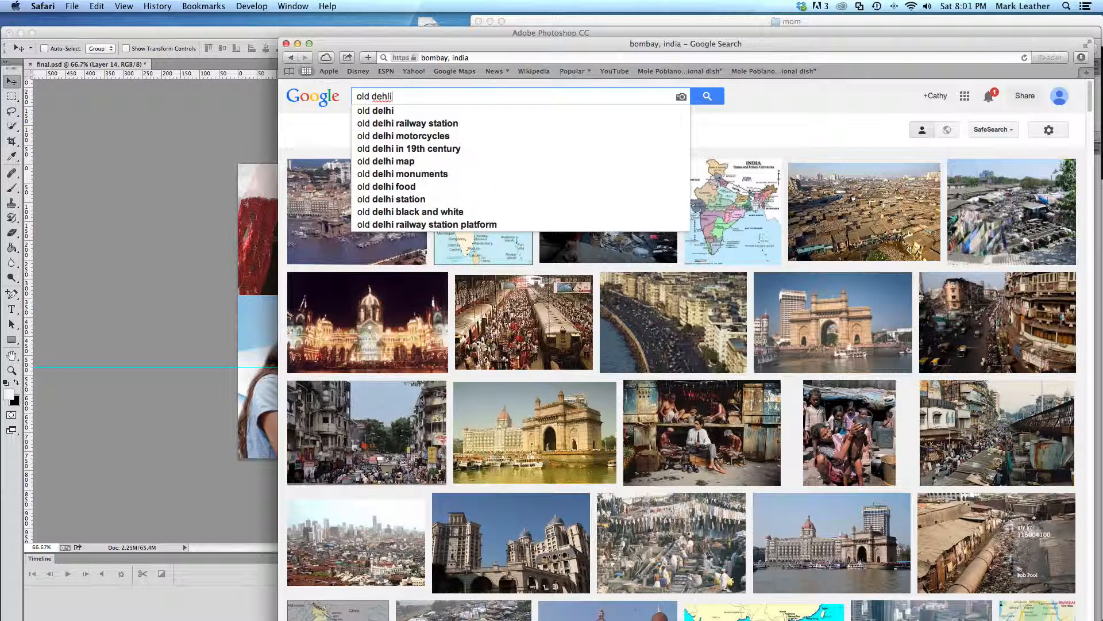
pyautogui.press('Return')
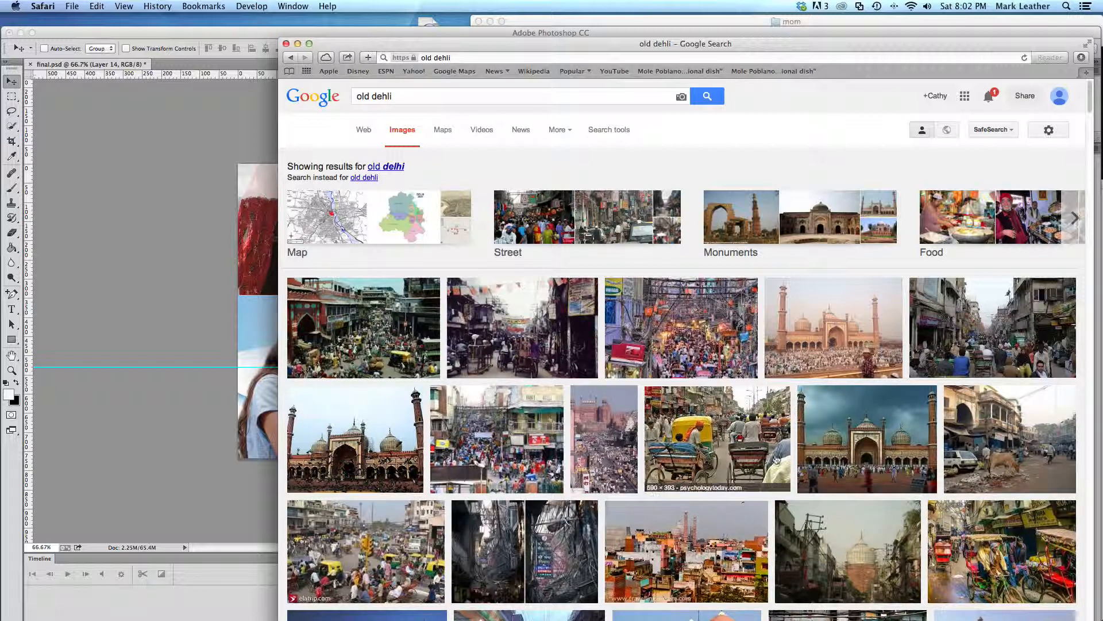
# Step: Open the Old Delhi photo with the yellow rickshaw at full size and bring it into the Photoshop collage as a new layer
pyautogui.click(687, 453)
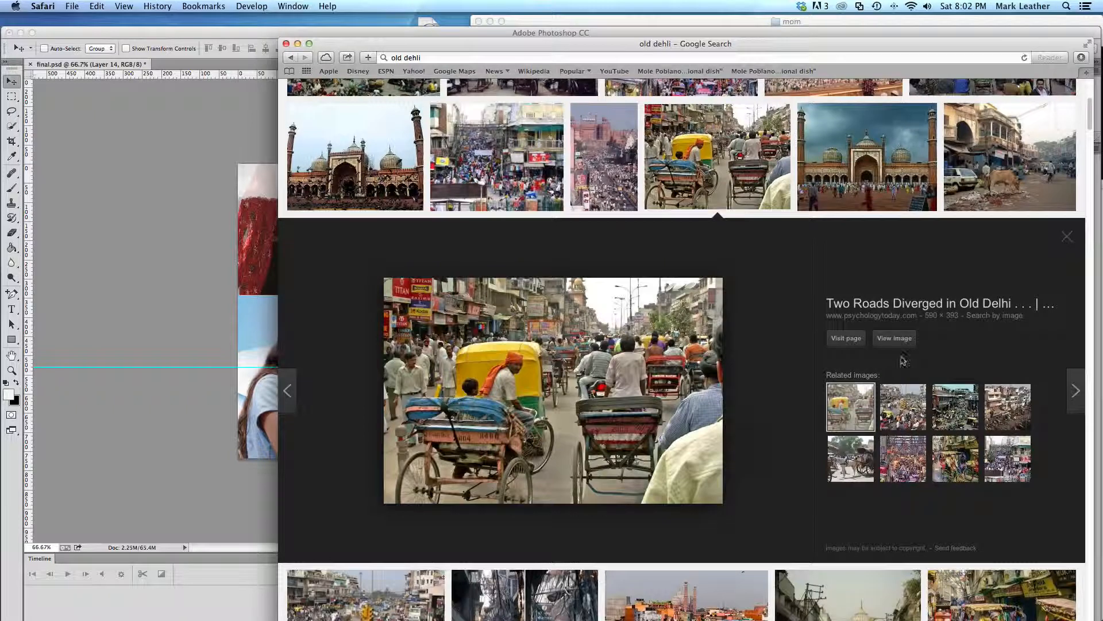
pyautogui.click(895, 338)
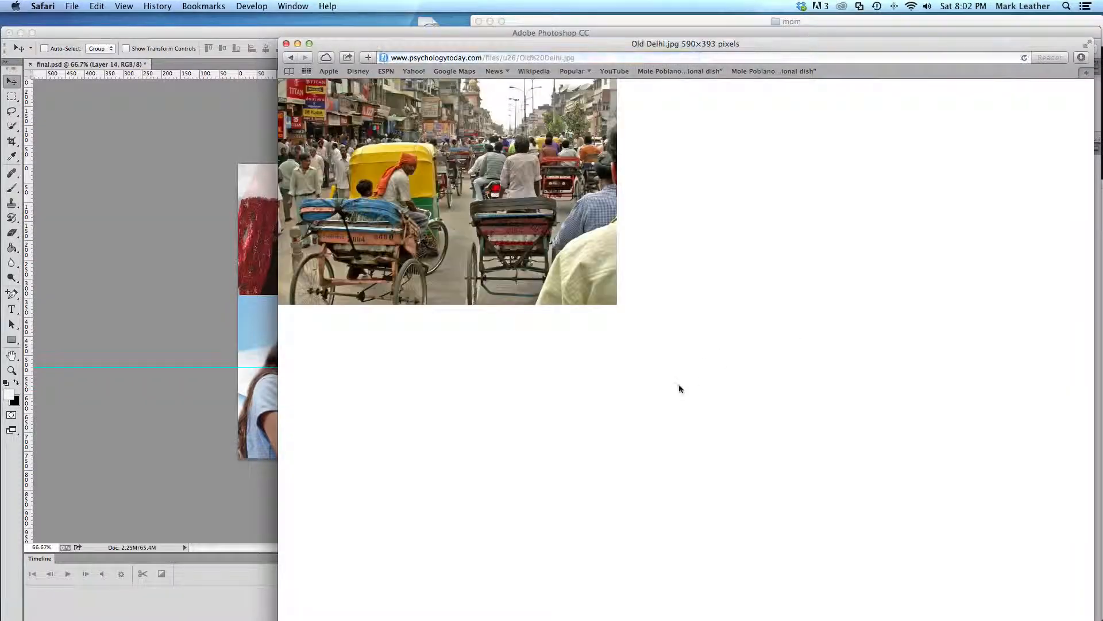
pyautogui.rightClick(567, 238)
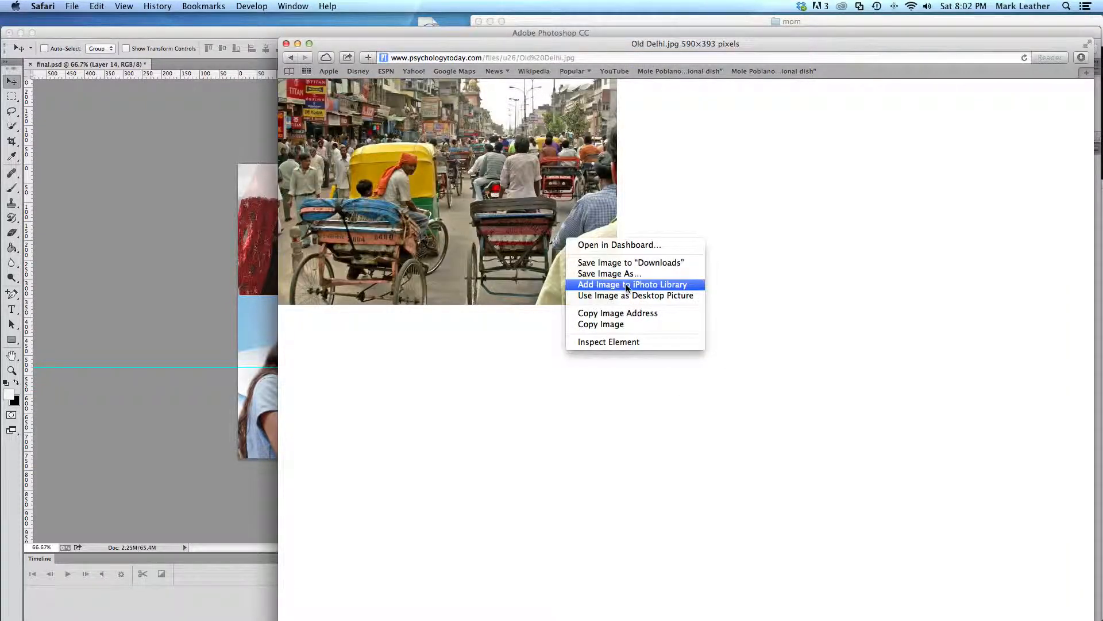
pyautogui.click(402, 248)
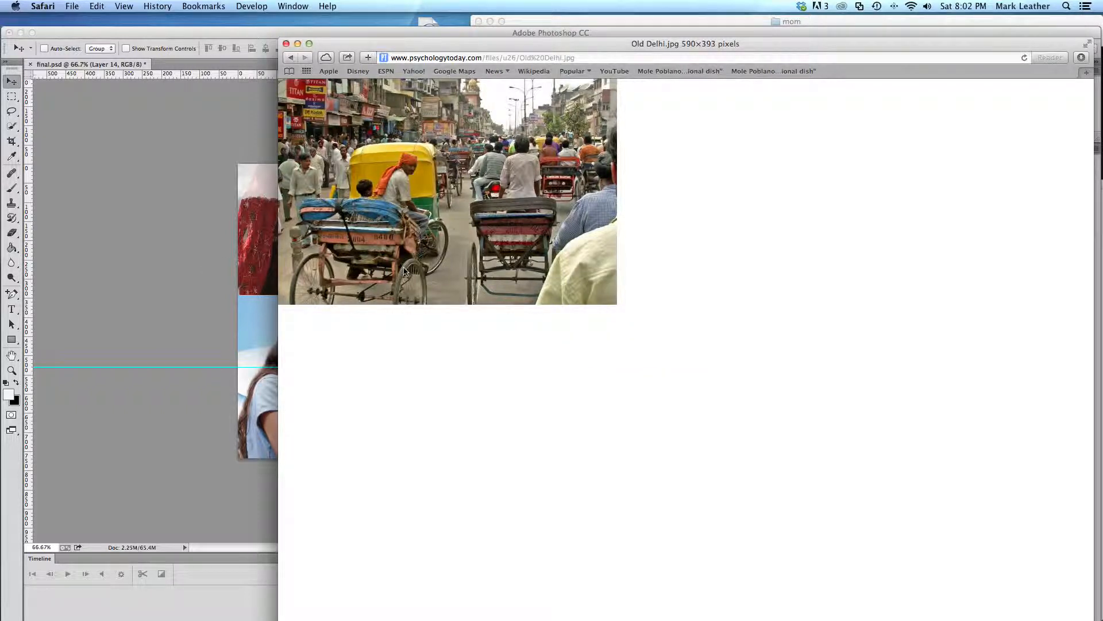
pyautogui.moveTo(477, 43); pyautogui.dragTo(733, 100)
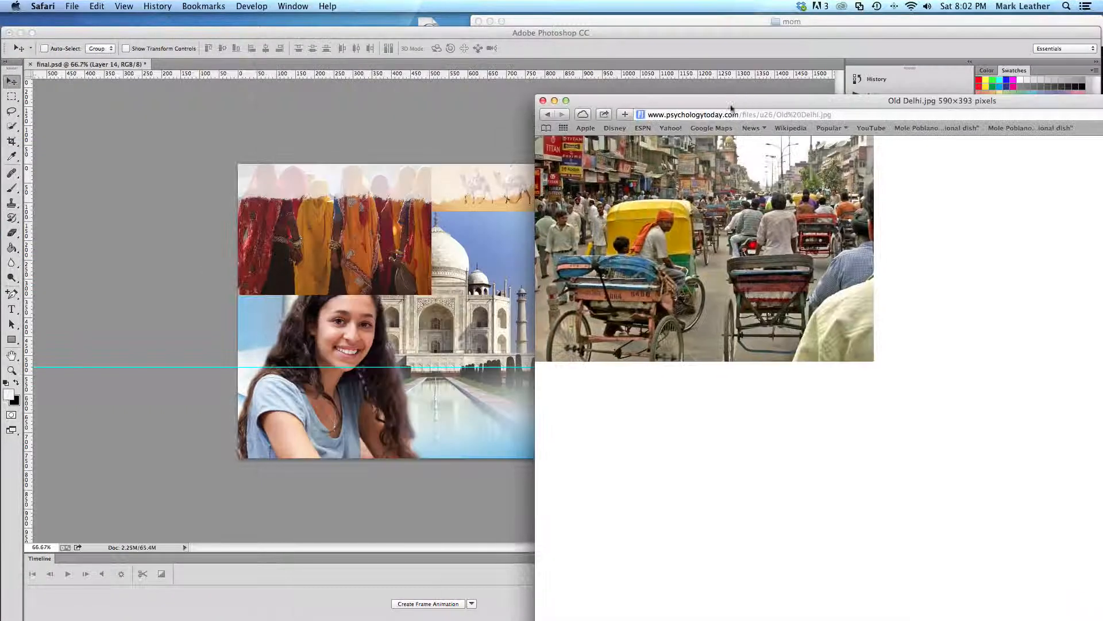
pyautogui.moveTo(675, 211); pyautogui.dragTo(418, 281)
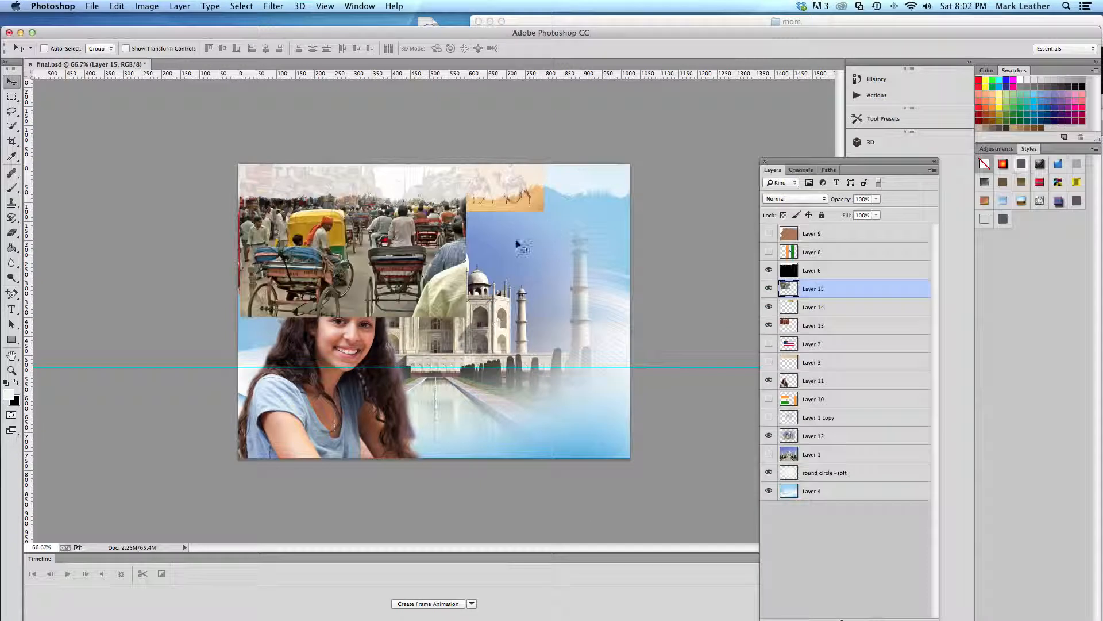
# Step: Move the rickshaw photo on Layer 15 to the canvas's upper-right corner and shrink it with Free Transform to sit beside the camel photo
pyautogui.moveTo(474, 252); pyautogui.dragTo(687, 212)
pyautogui.click(151, 7)
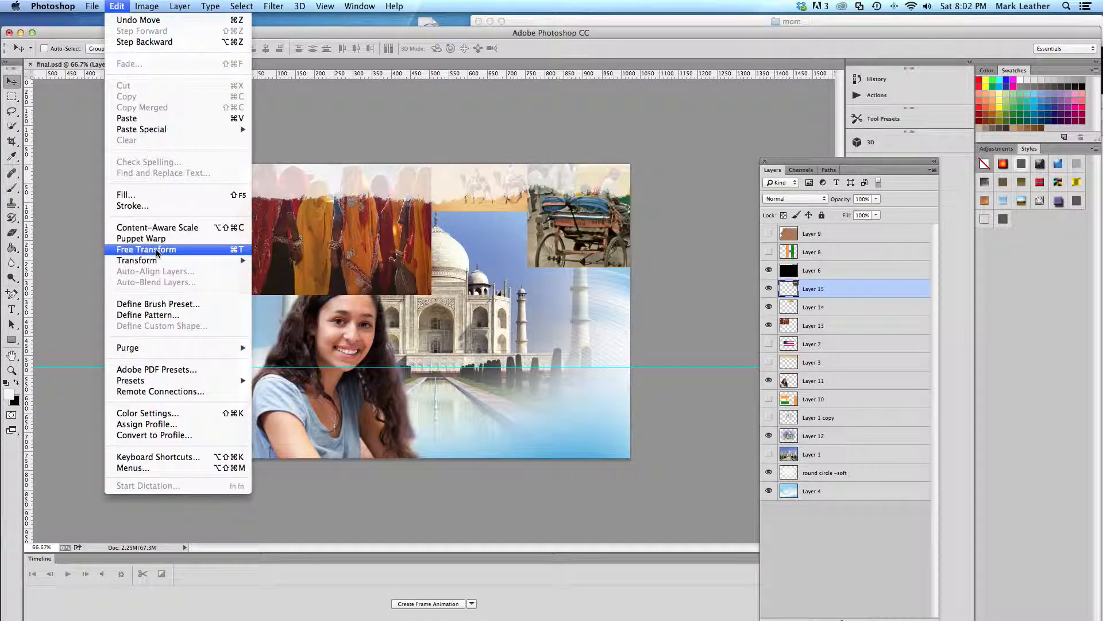
pyautogui.click(157, 250)
pyautogui.moveTo(526, 269); pyautogui.dragTo(563, 243)
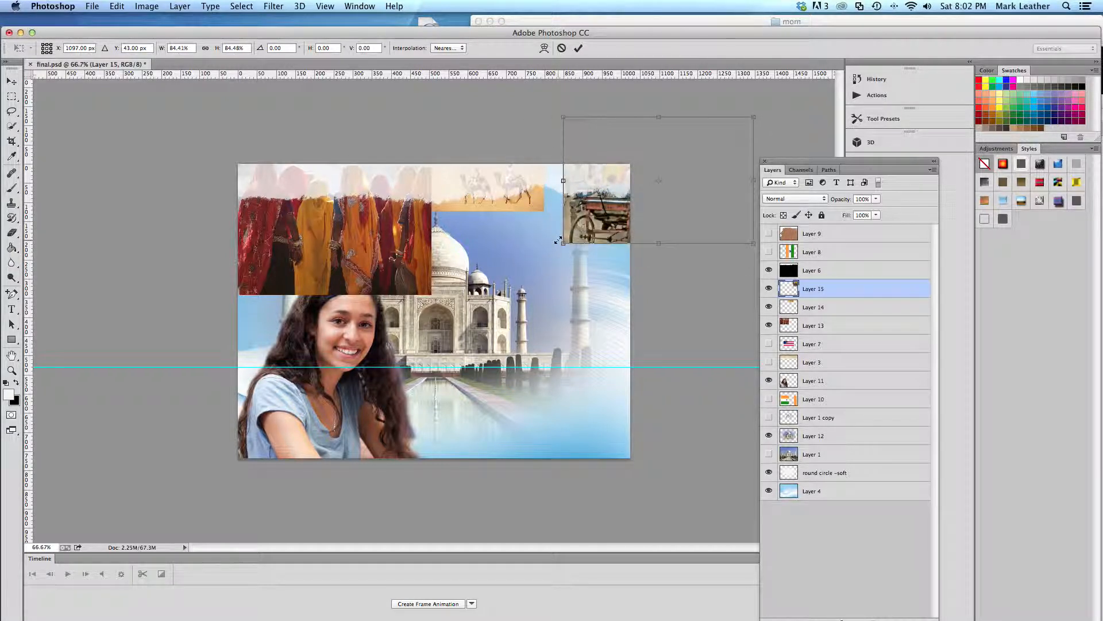
pyautogui.moveTo(754, 115); pyautogui.dragTo(667, 164)
pyautogui.moveTo(625, 200)
pyautogui.mouseDown()
pyautogui.moveTo(607, 197)
pyautogui.moveTo(603, 178)
pyautogui.moveTo(612, 194)
pyautogui.mouseUp()
pyautogui.press('Return')
pyautogui.click(690, 176)
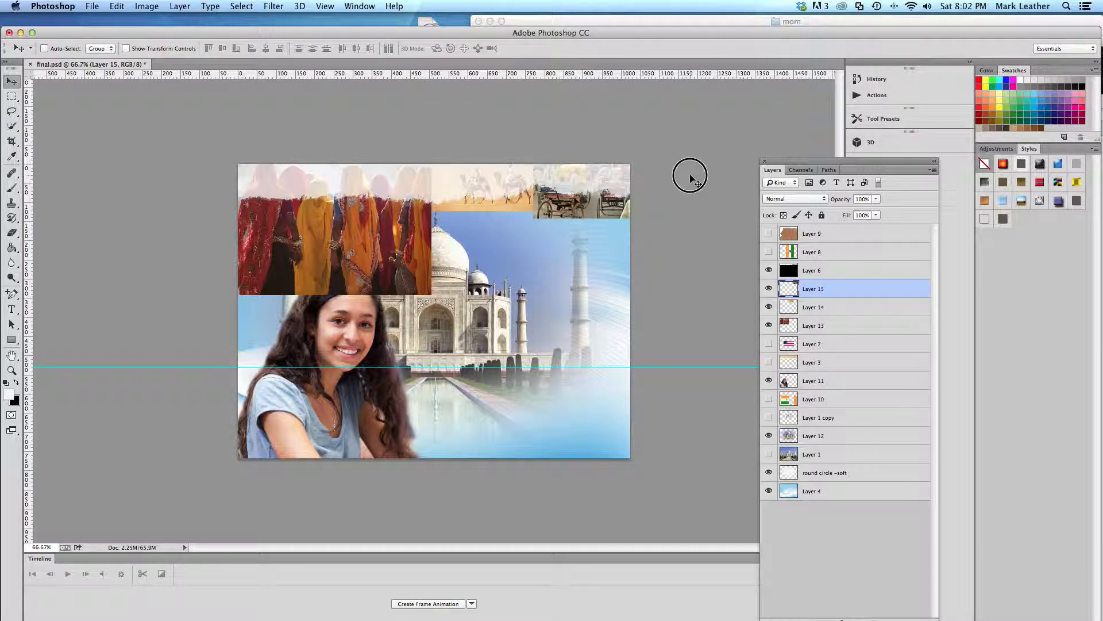
# Step: Hide the torn-edge Layer 6 and merge Layers 15 and 14 down into Layer 13, combining the three photos
pyautogui.click(766, 270)
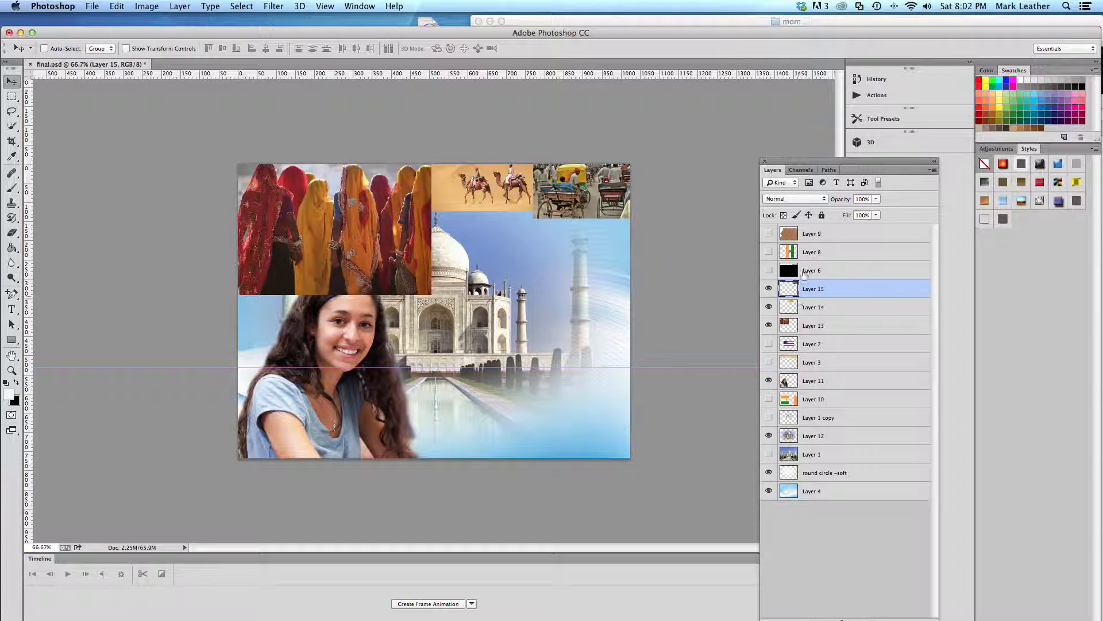
pyautogui.click(807, 309)
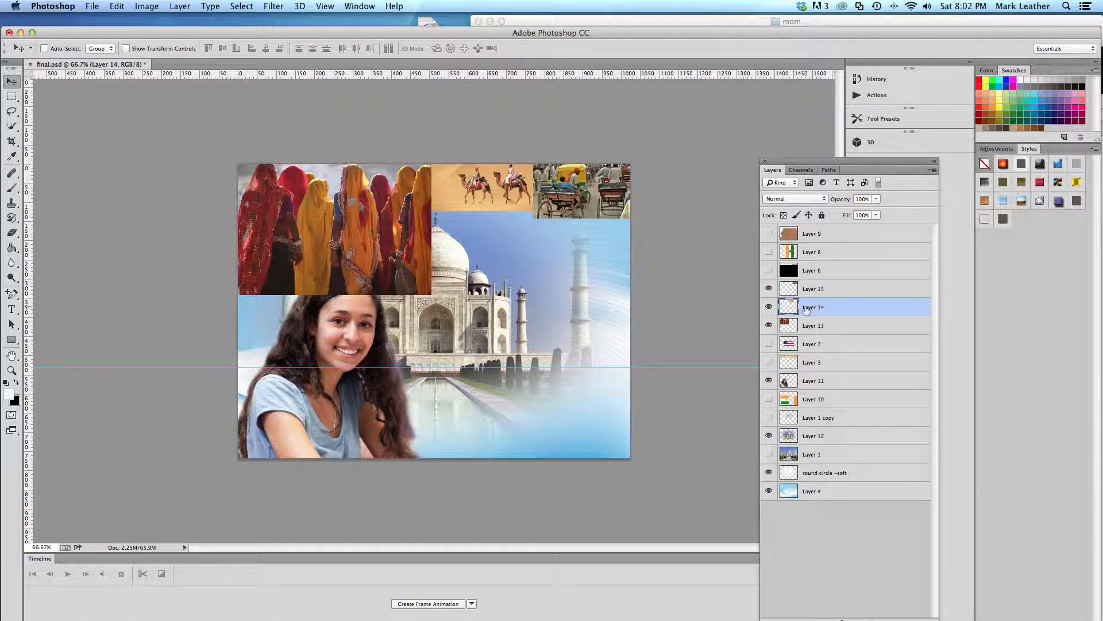
pyautogui.click(811, 326)
pyautogui.click(819, 288)
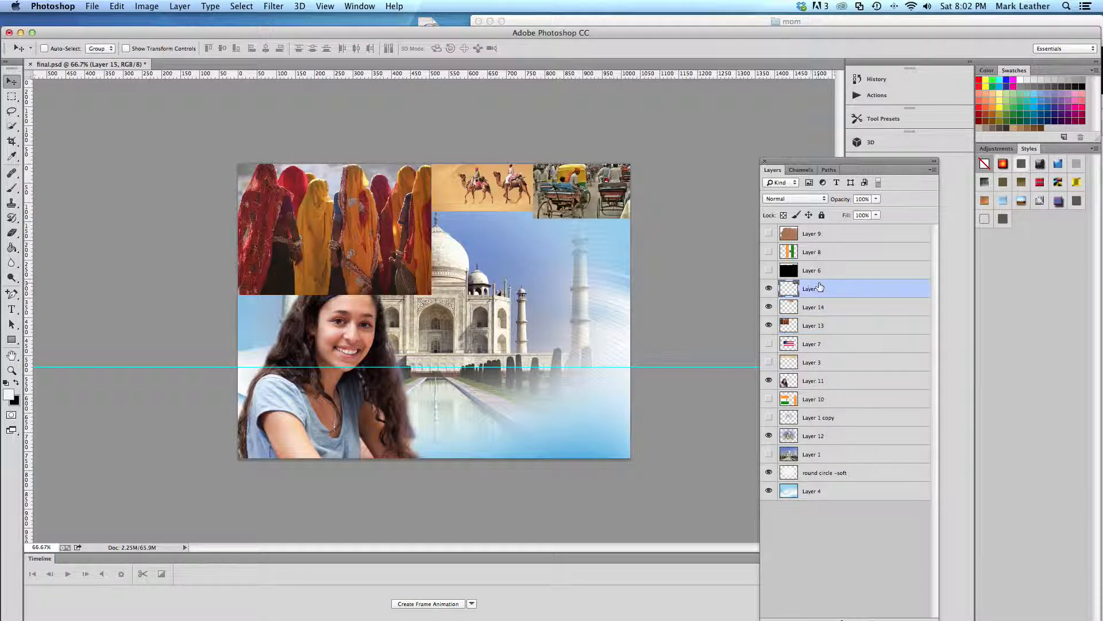
pyautogui.click(934, 170)
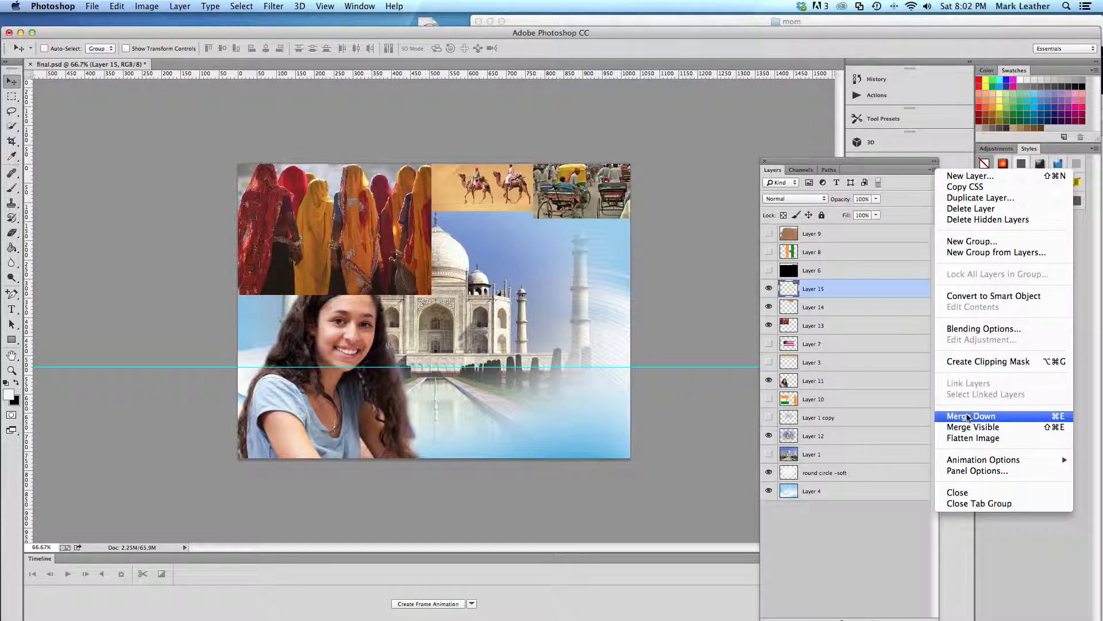
pyautogui.click(971, 415)
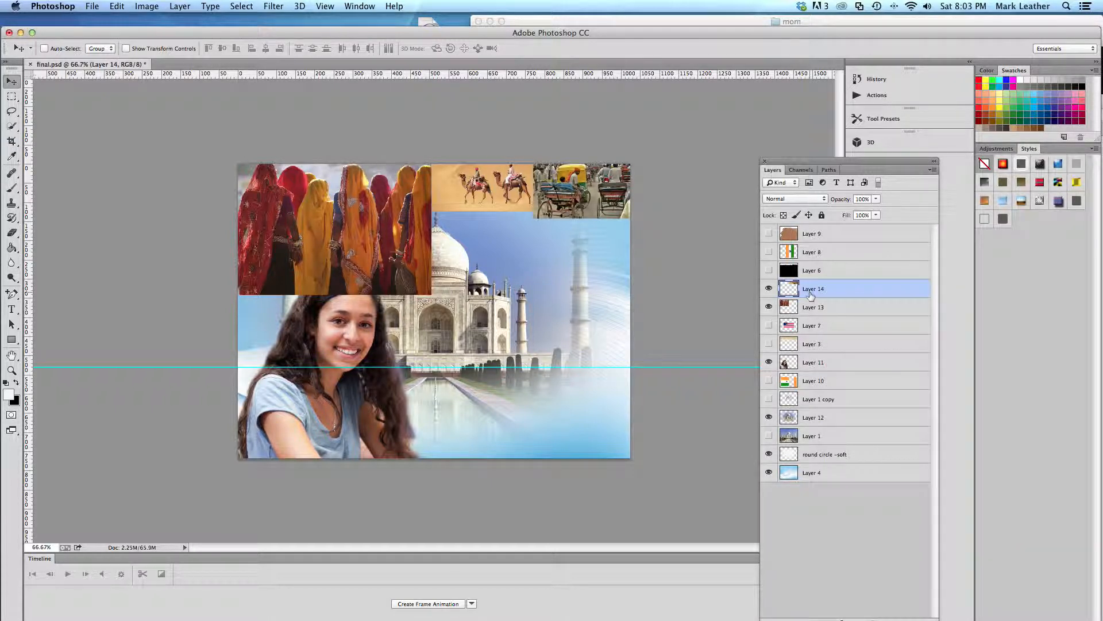
pyautogui.click(934, 170)
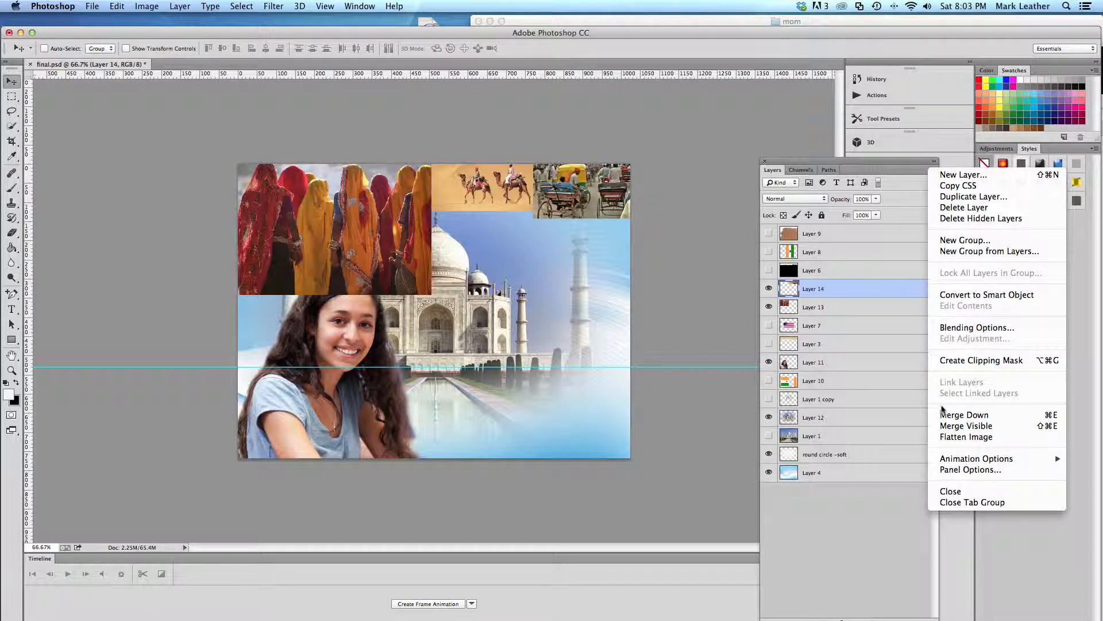
pyautogui.click(944, 415)
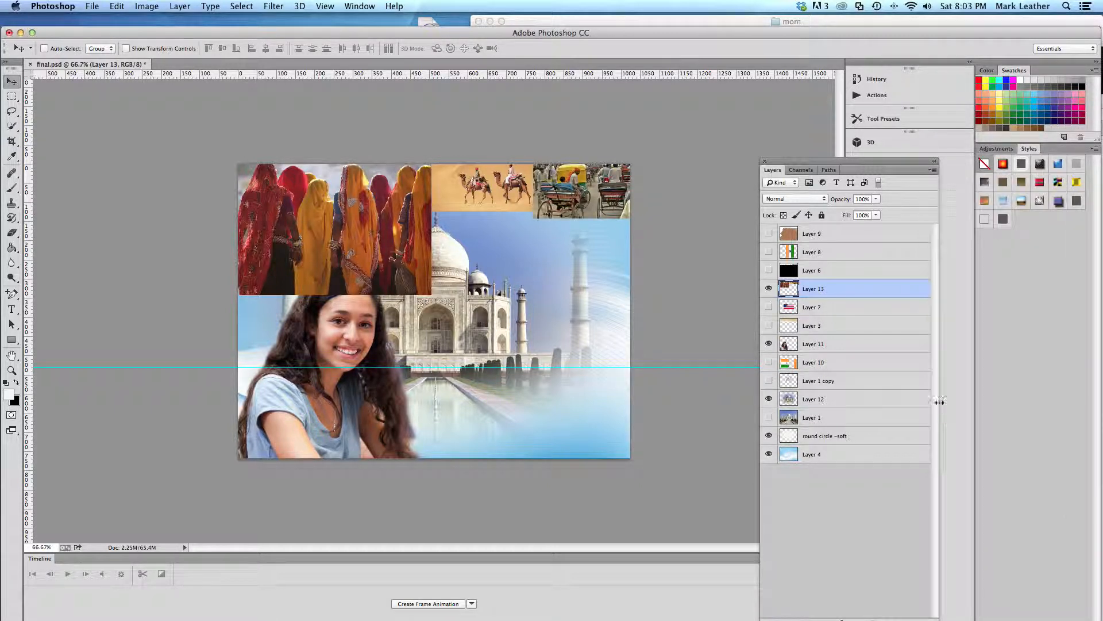
# Step: Toggle Layer 13's visibility off and on to check which photos the merged layer holds
pyautogui.click(769, 289)
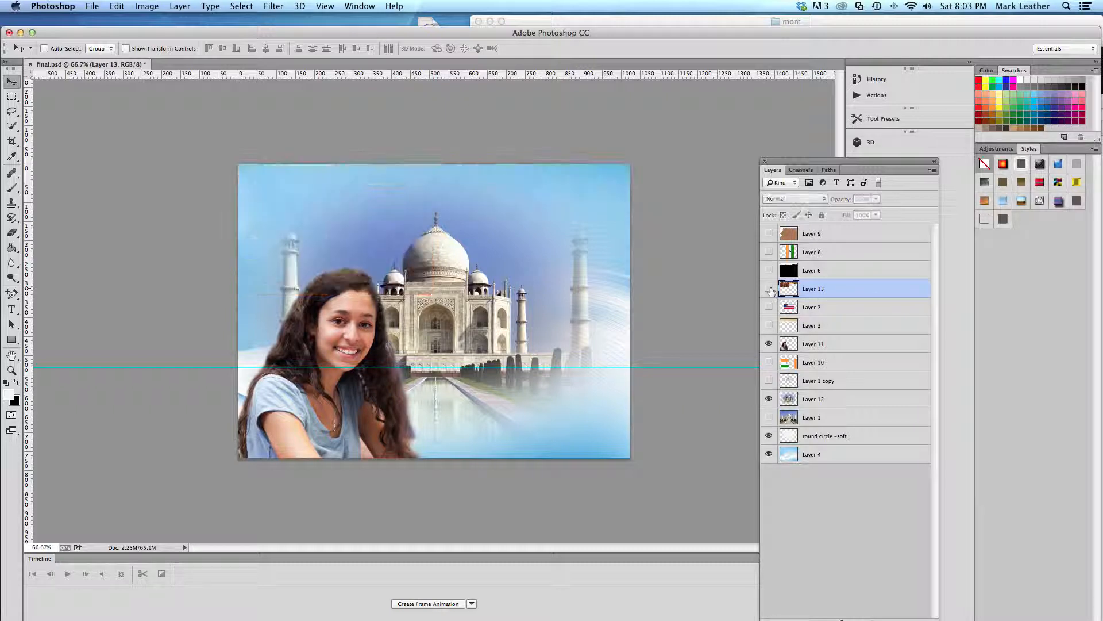
pyautogui.click(770, 289)
pyautogui.click(769, 289)
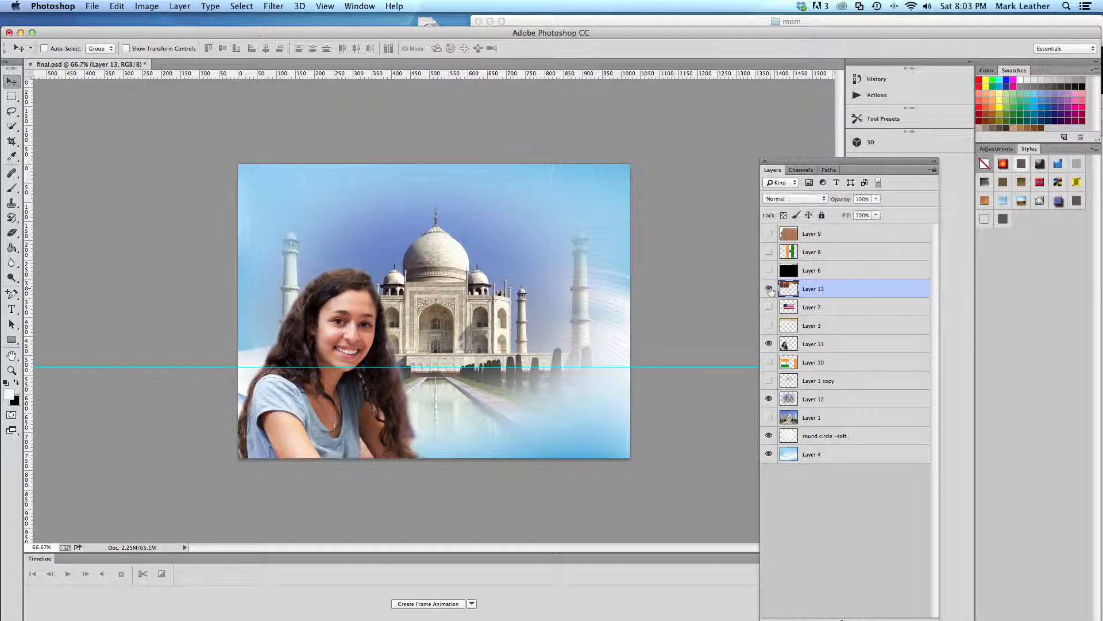
pyautogui.click(769, 289)
# Step: Show the torn-edge Layer 6 again and raise its opacity to 100%
pyautogui.click(814, 273)
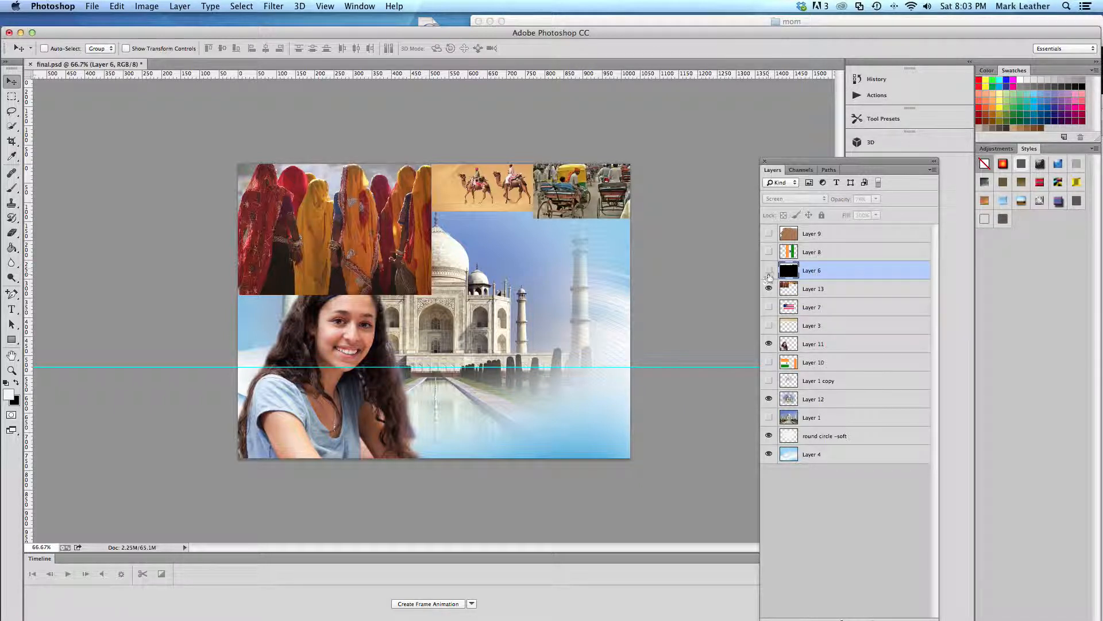
pyautogui.click(769, 270)
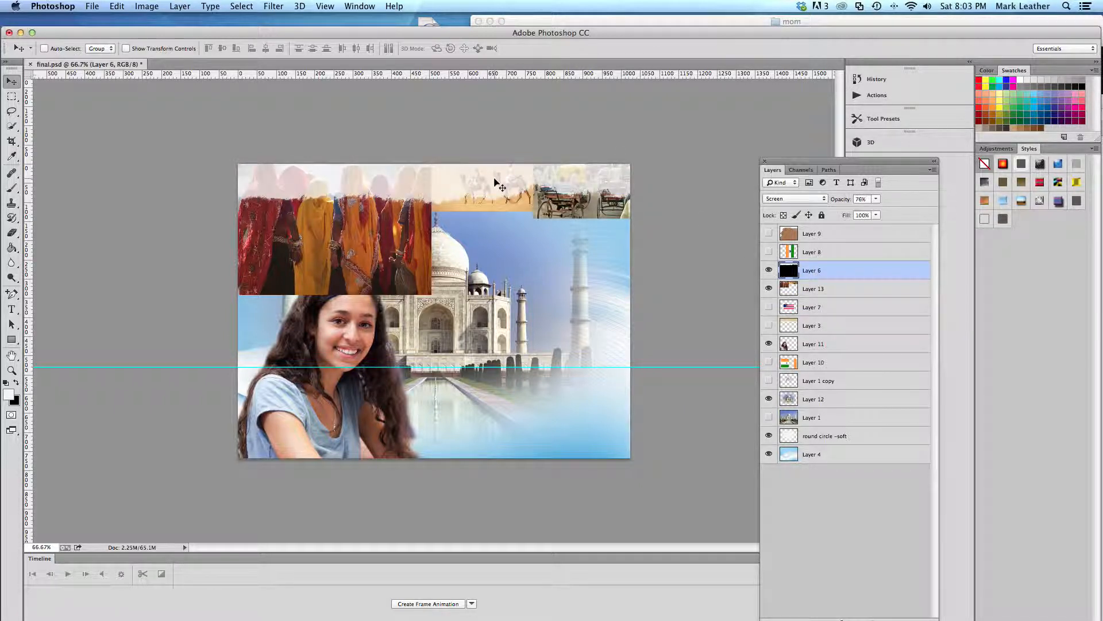
pyautogui.click(876, 199)
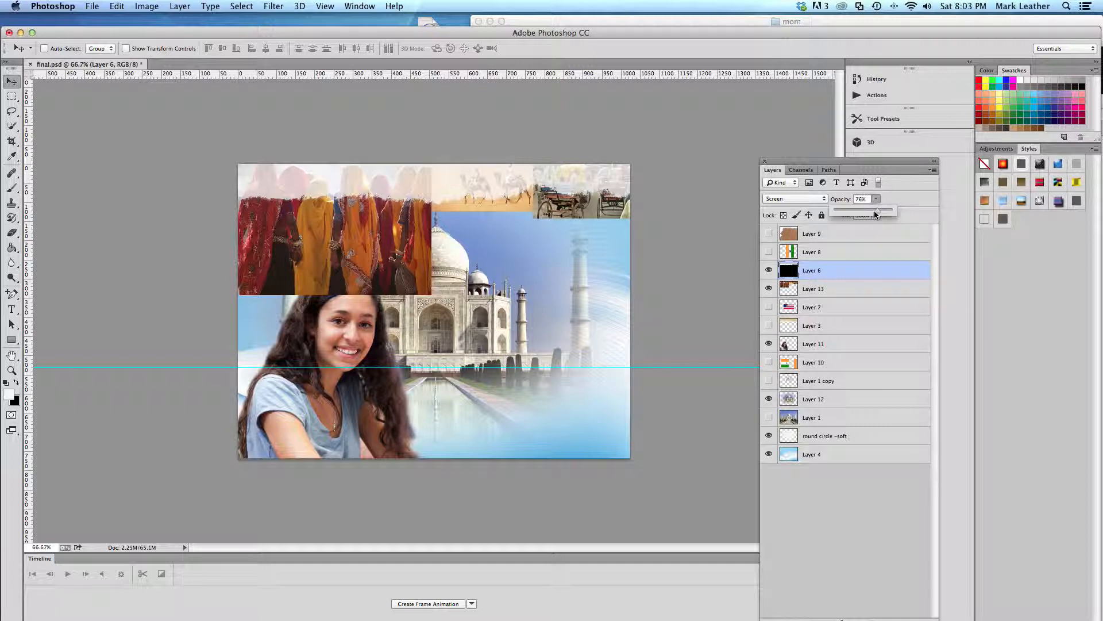
pyautogui.moveTo(879, 210); pyautogui.dragTo(895, 210)
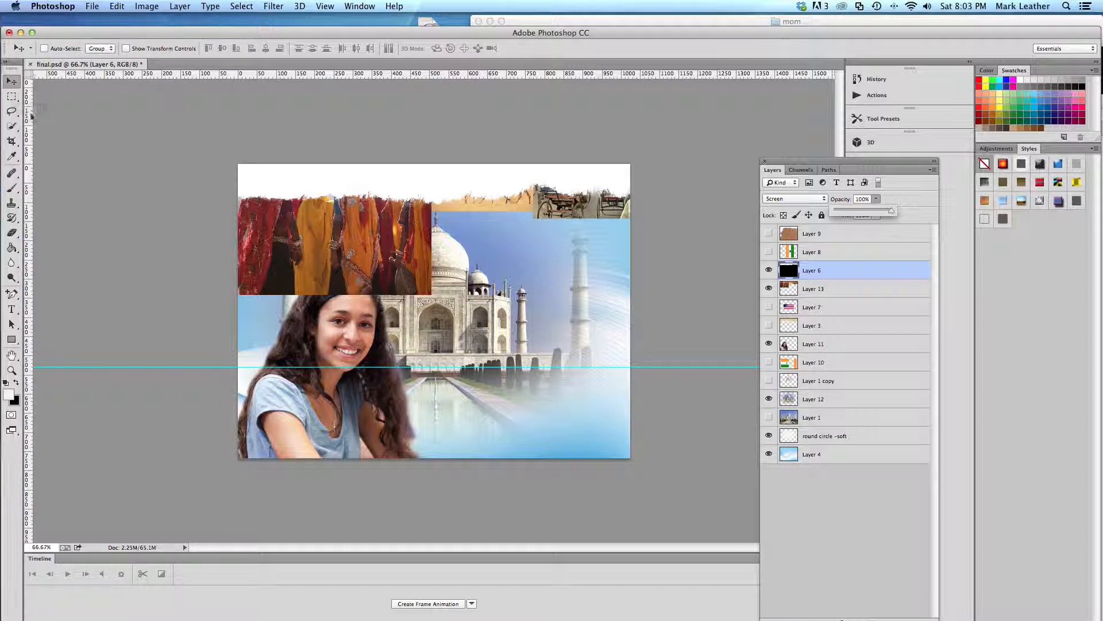
pyautogui.click(12, 125)
pyautogui.click(324, 179)
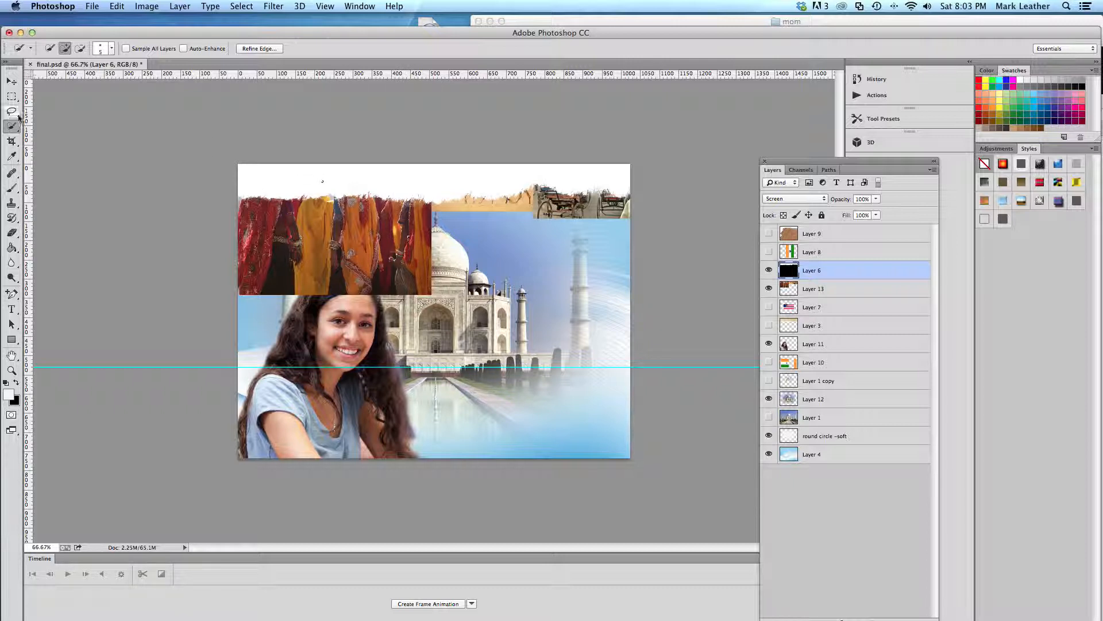
pyautogui.click(17, 95)
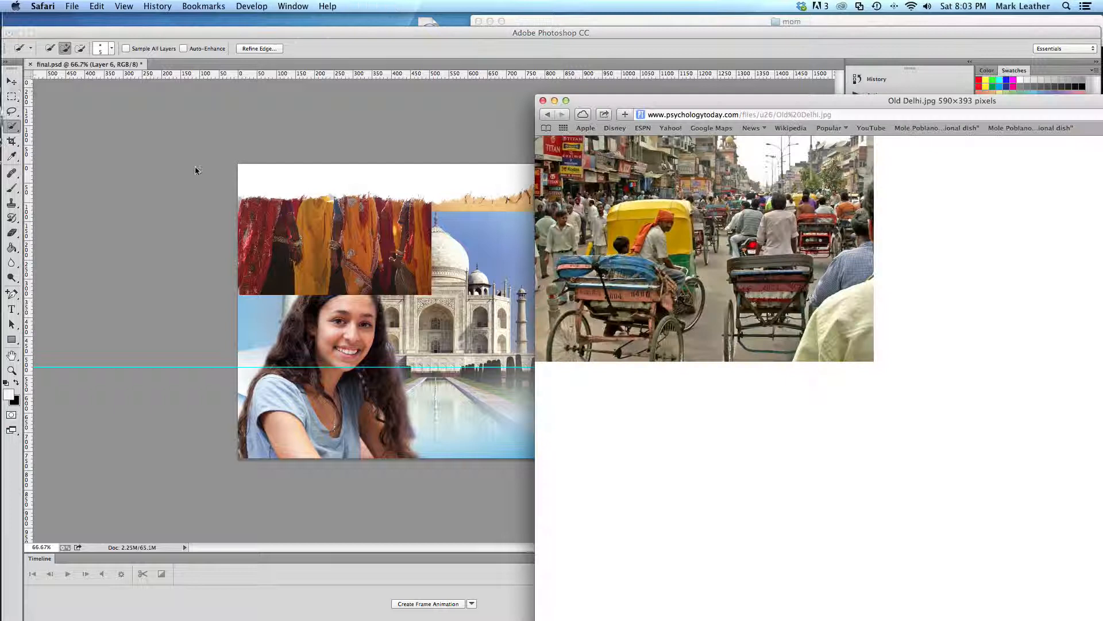
pyautogui.click(11, 97)
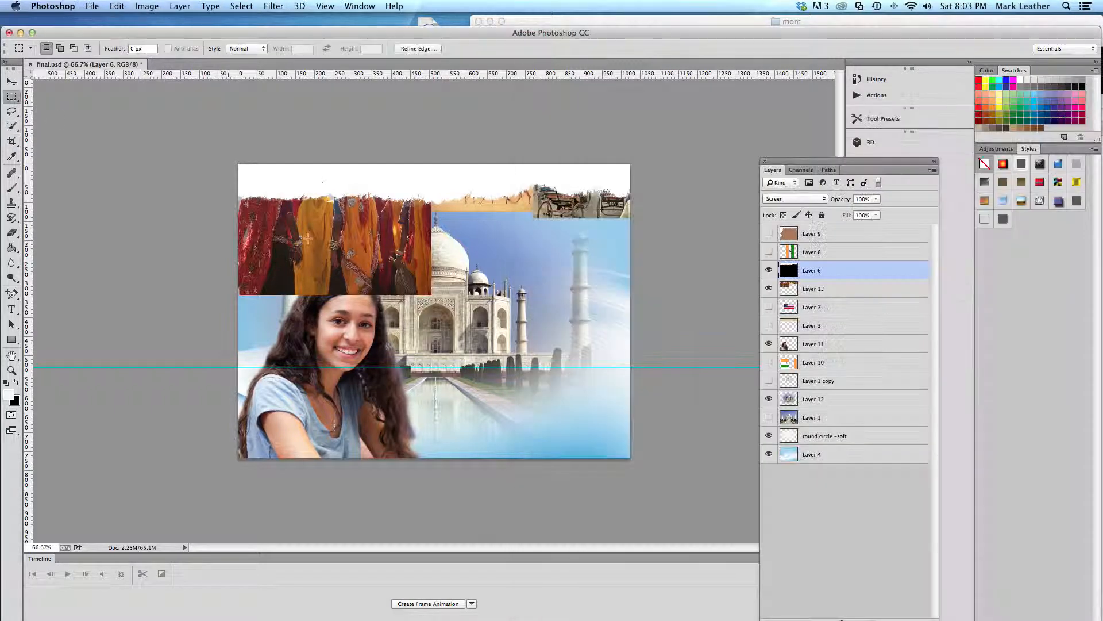
pyautogui.click(265, 179)
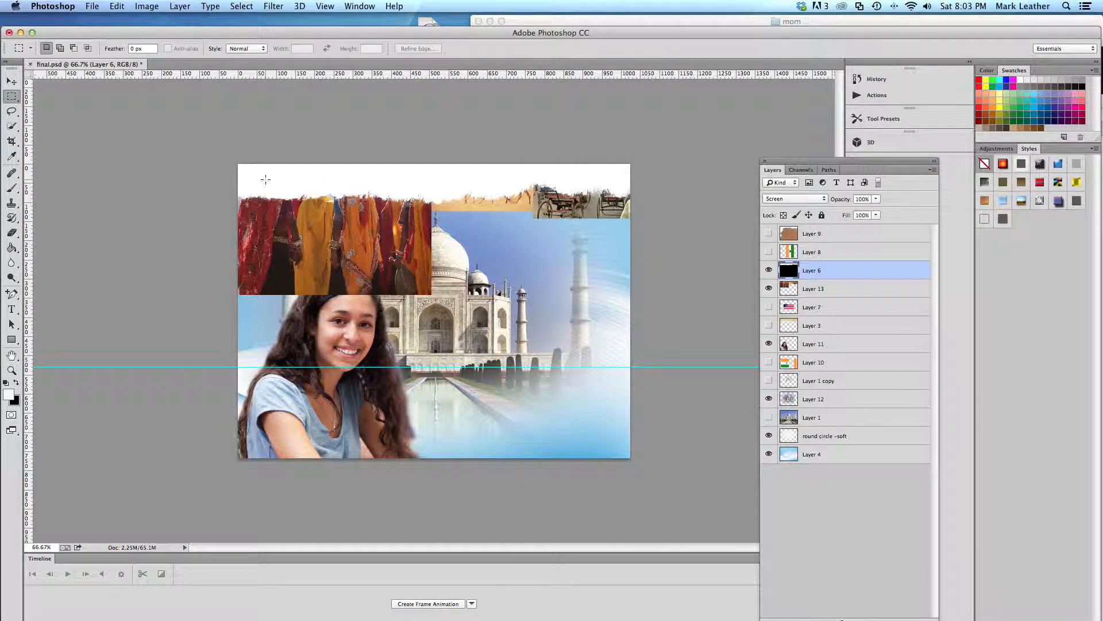
# Step: Select the black area below the torn edge on Layer 6 with Quick Selection, hide that layer and make Layer 13 active
pyautogui.click(12, 127)
pyautogui.moveTo(567, 318)
pyautogui.mouseDown()
pyautogui.moveTo(529, 257)
pyautogui.moveTo(508, 247)
pyautogui.moveTo(293, 285)
pyautogui.mouseUp()
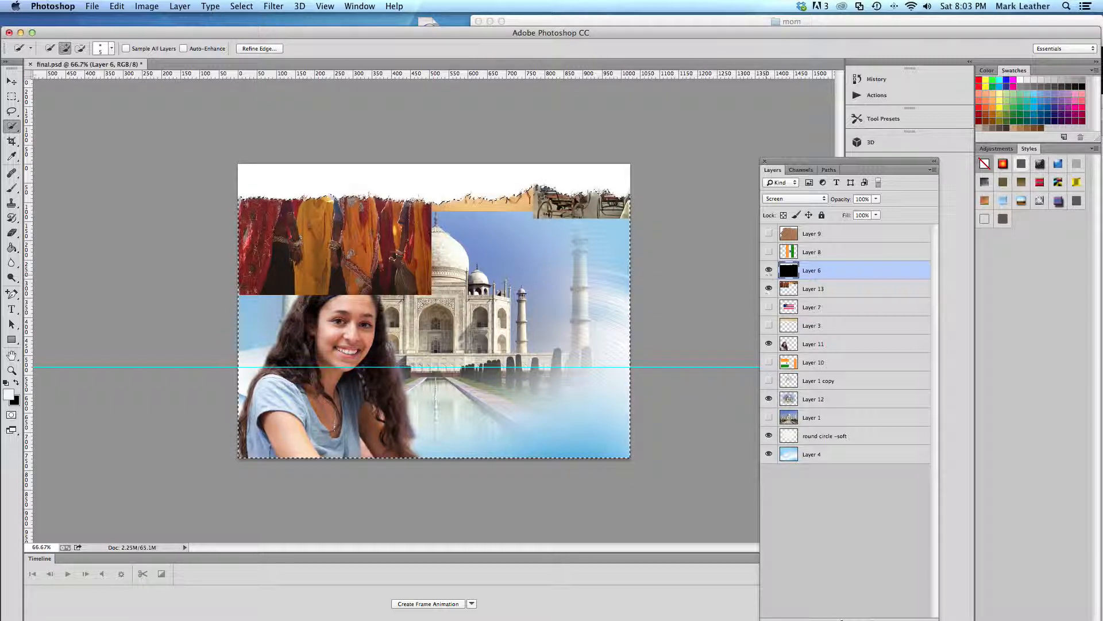
pyautogui.click(769, 270)
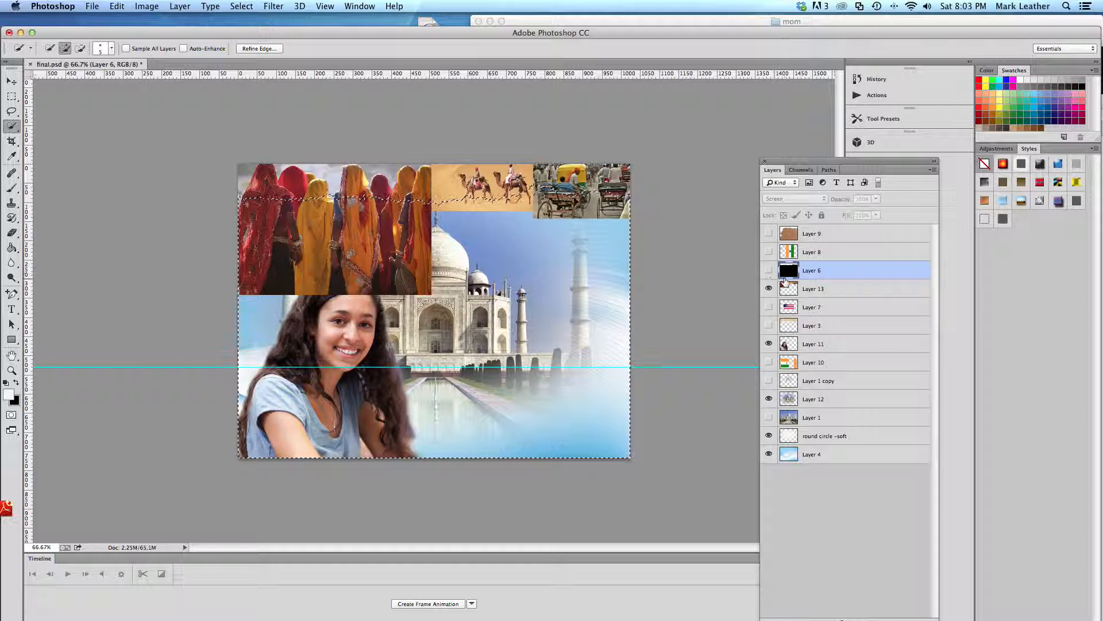
pyautogui.click(808, 289)
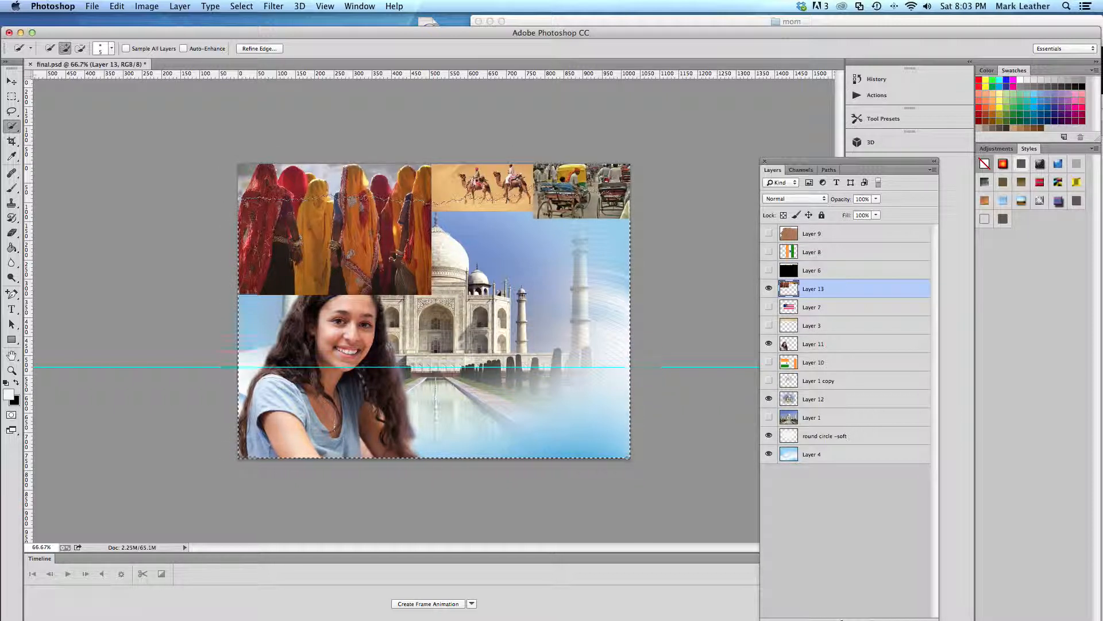
pyautogui.click(242, 7)
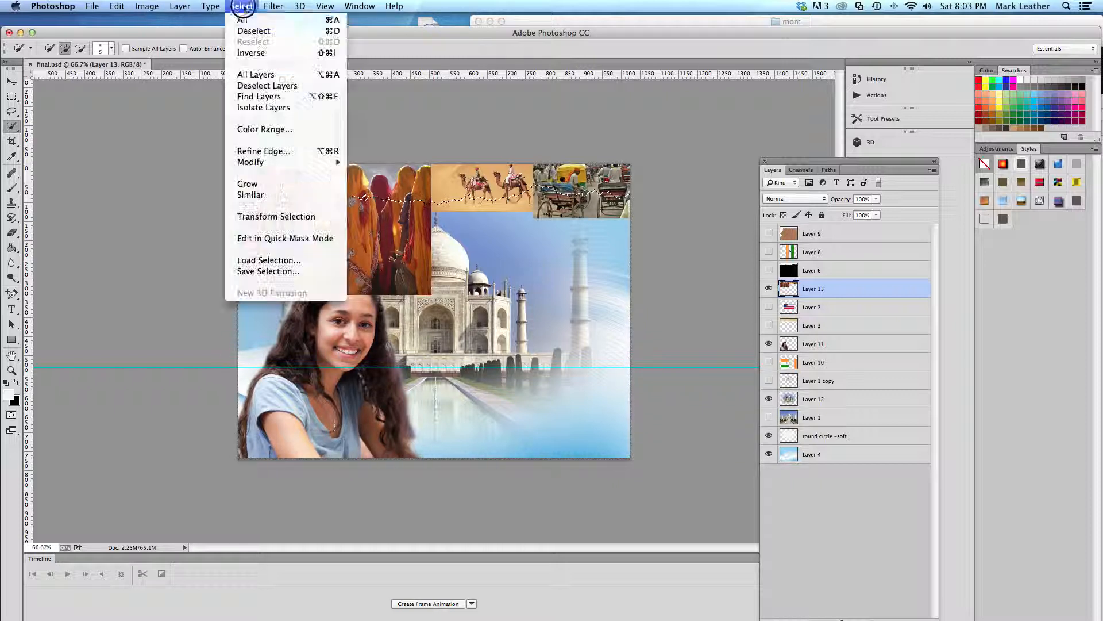
pyautogui.click(248, 53)
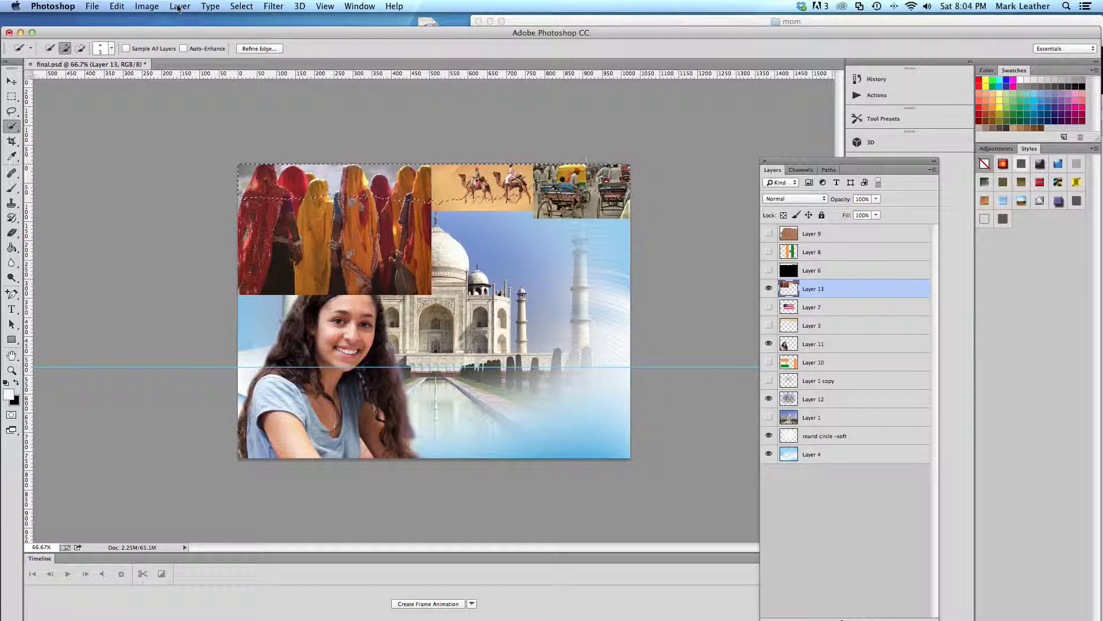
pyautogui.click(241, 6)
pyautogui.click(247, 52)
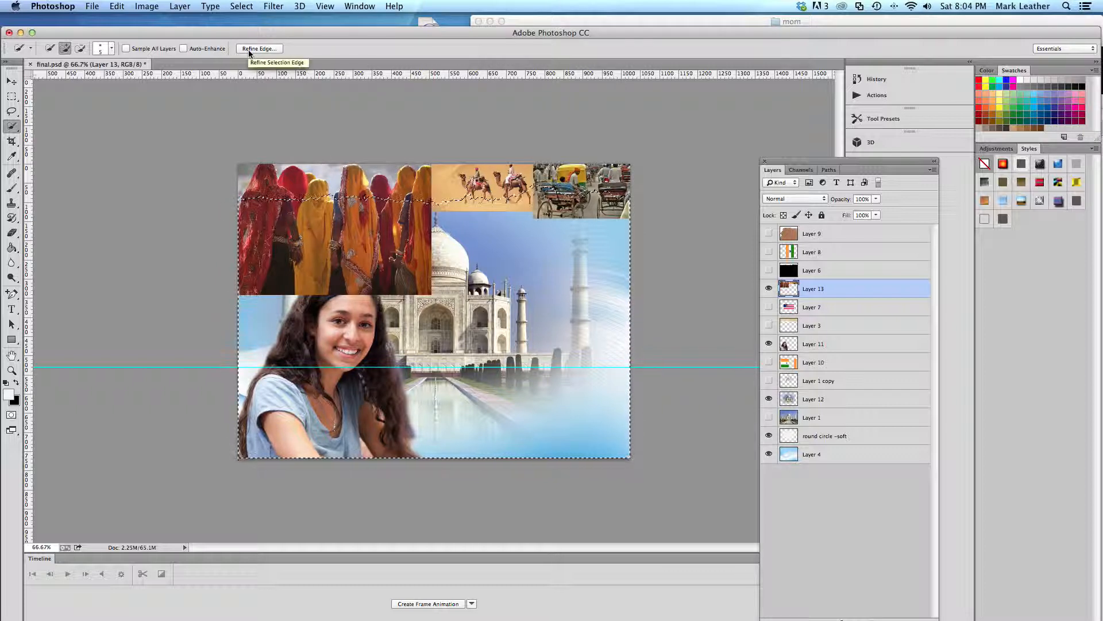
# Step: Delete the parts of Layer 13's photos below the torn edge and replace the selection with one hugging the remaining photo strip
pyautogui.press('Delete')
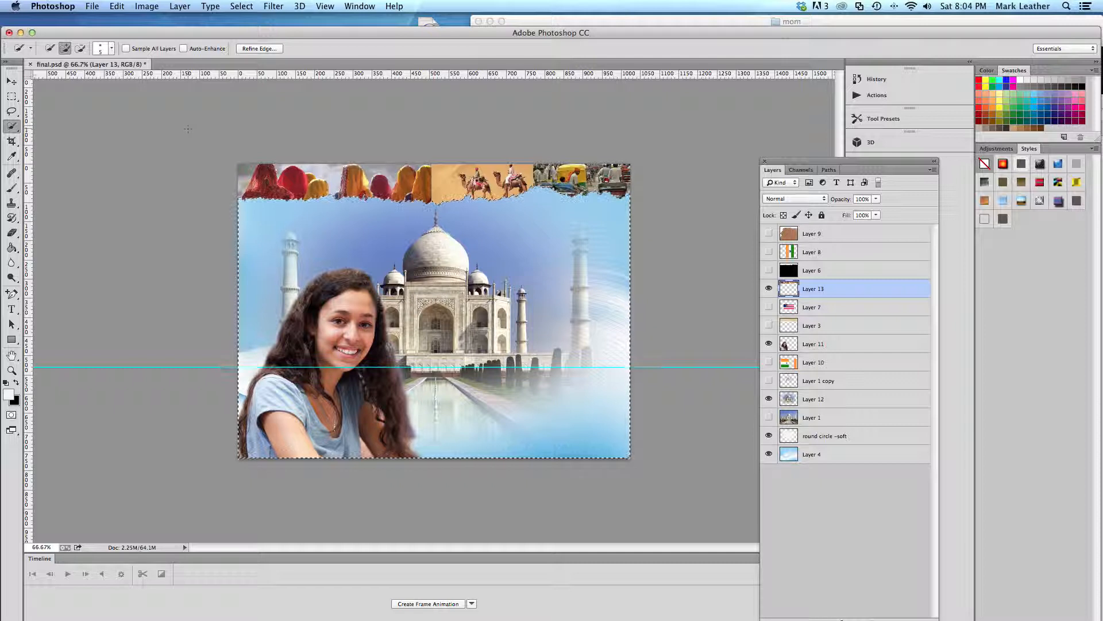
pyautogui.click(12, 97)
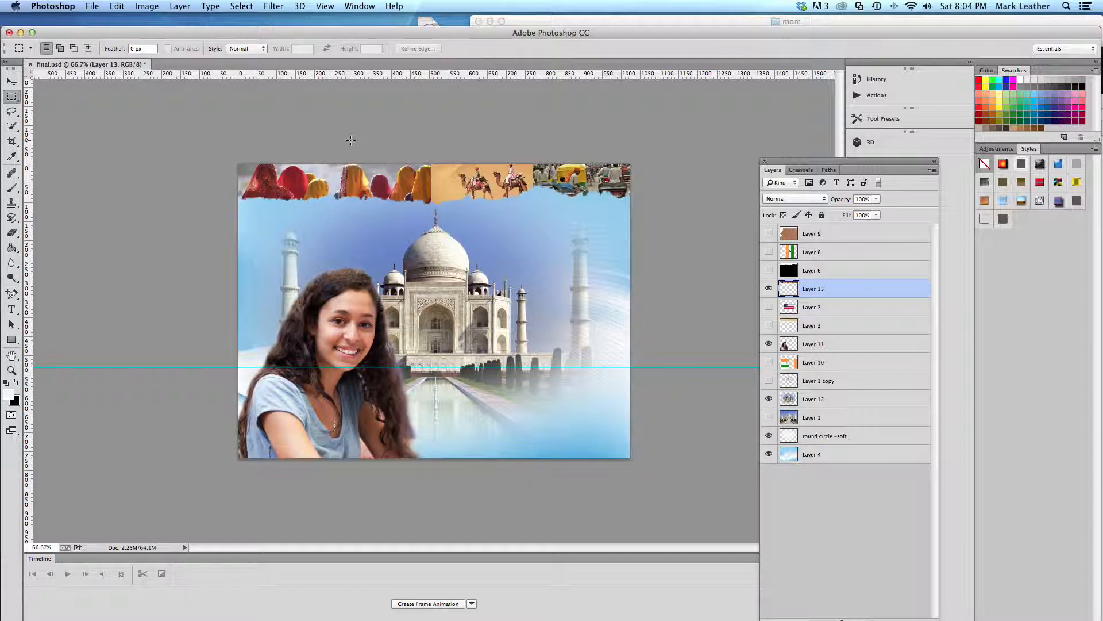
pyautogui.press('super+a')
pyautogui.press('super+Up')
pyautogui.press('super+Up')
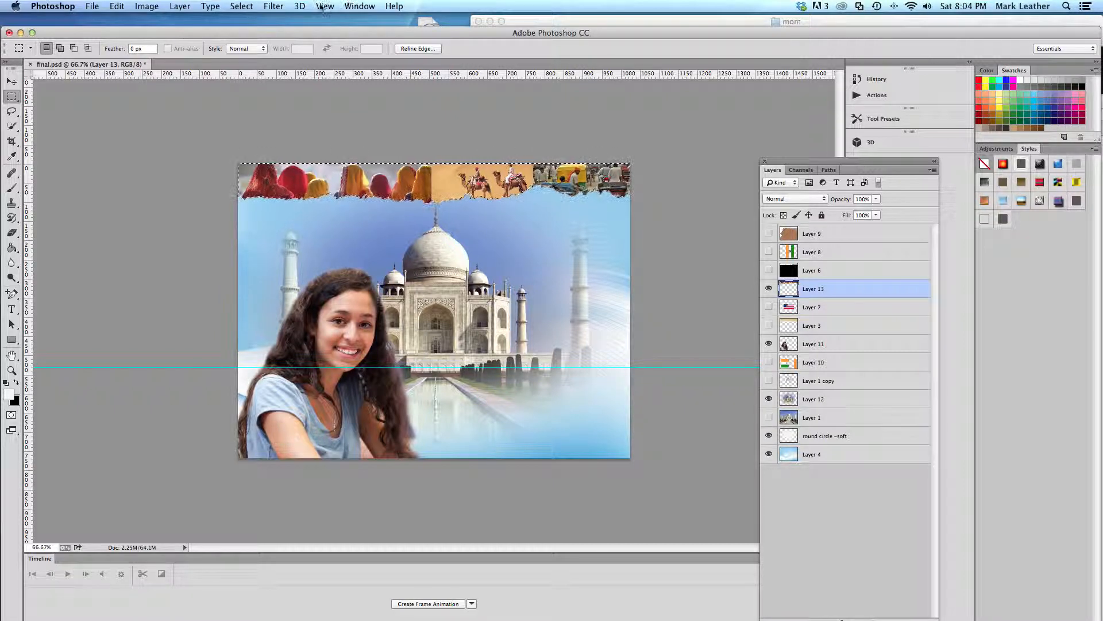
# Step: Open the blending options of Layer 13 and add a Drop Shadow to the torn photo strip
pyautogui.click(932, 170)
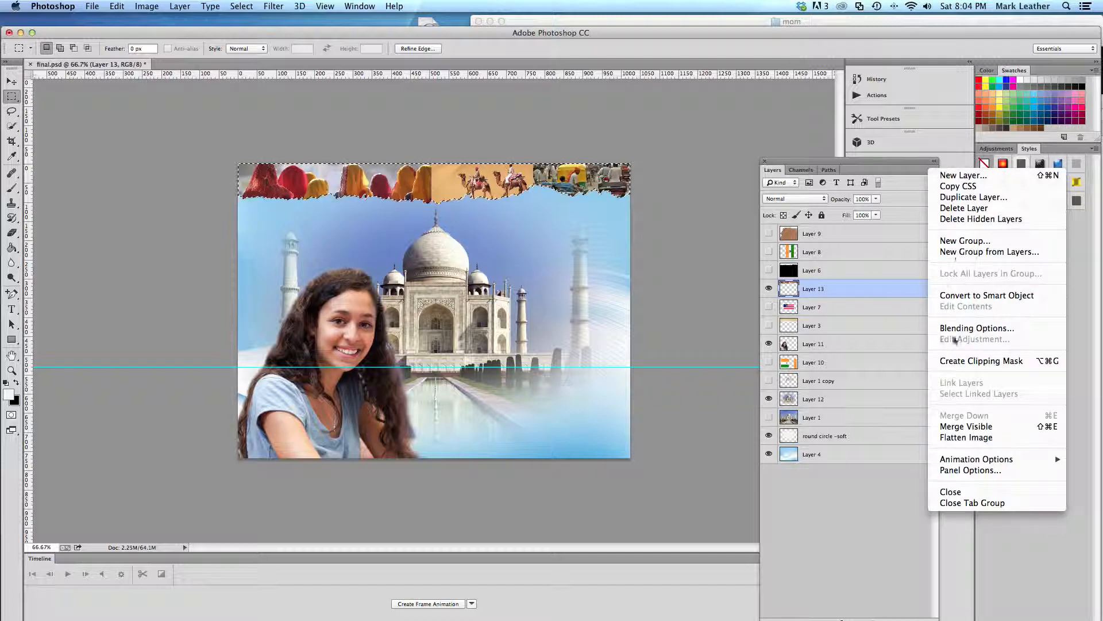
pyautogui.click(977, 329)
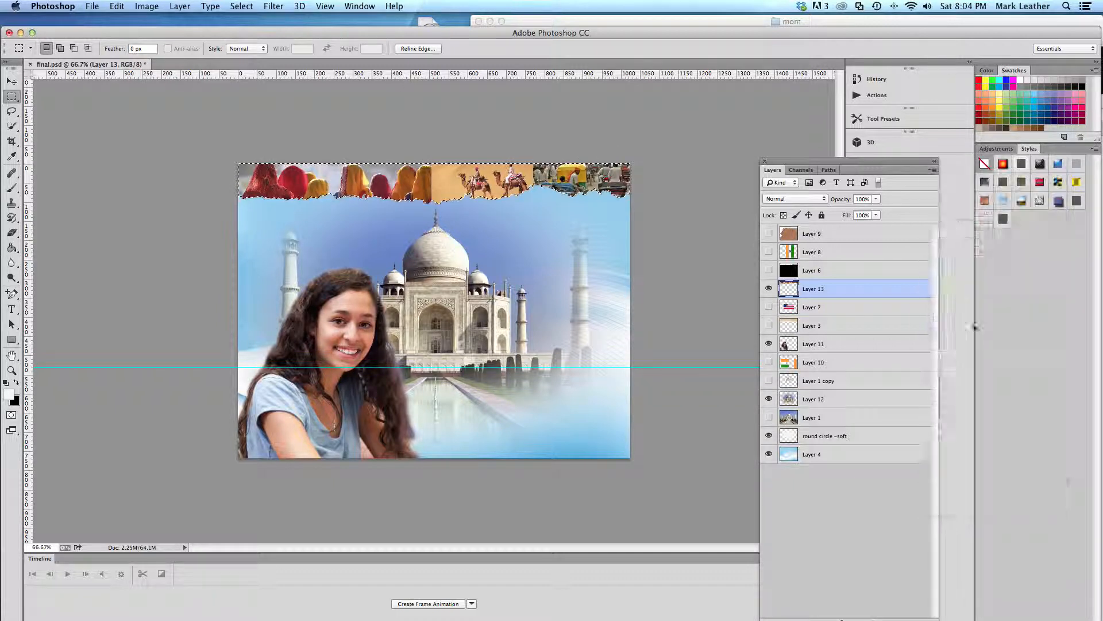
pyautogui.moveTo(884, 226); pyautogui.dragTo(814, 224)
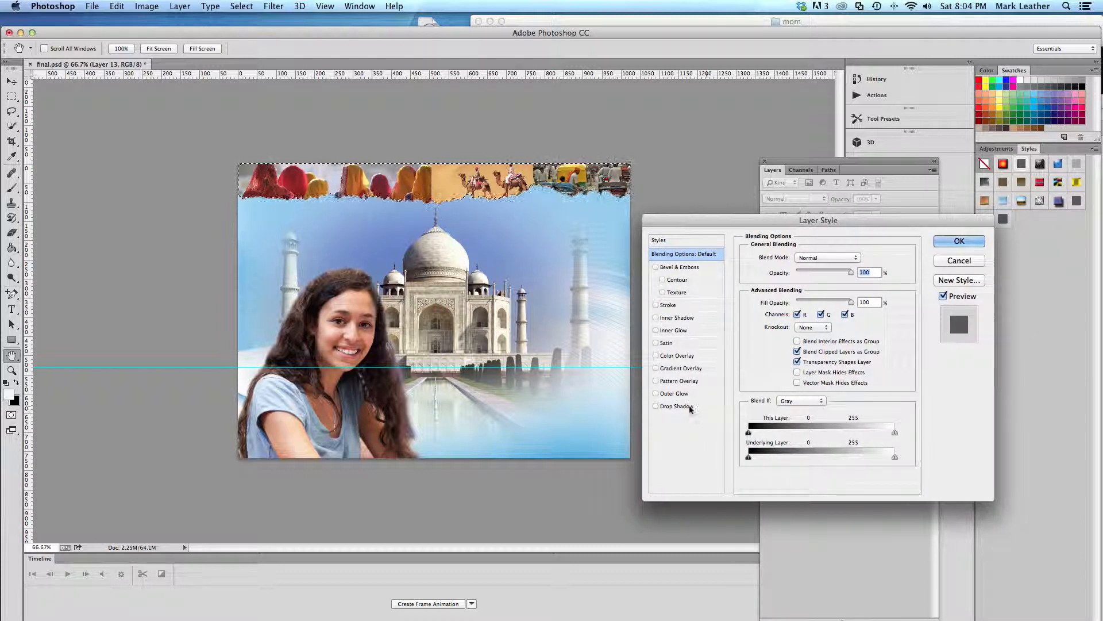
pyautogui.click(689, 407)
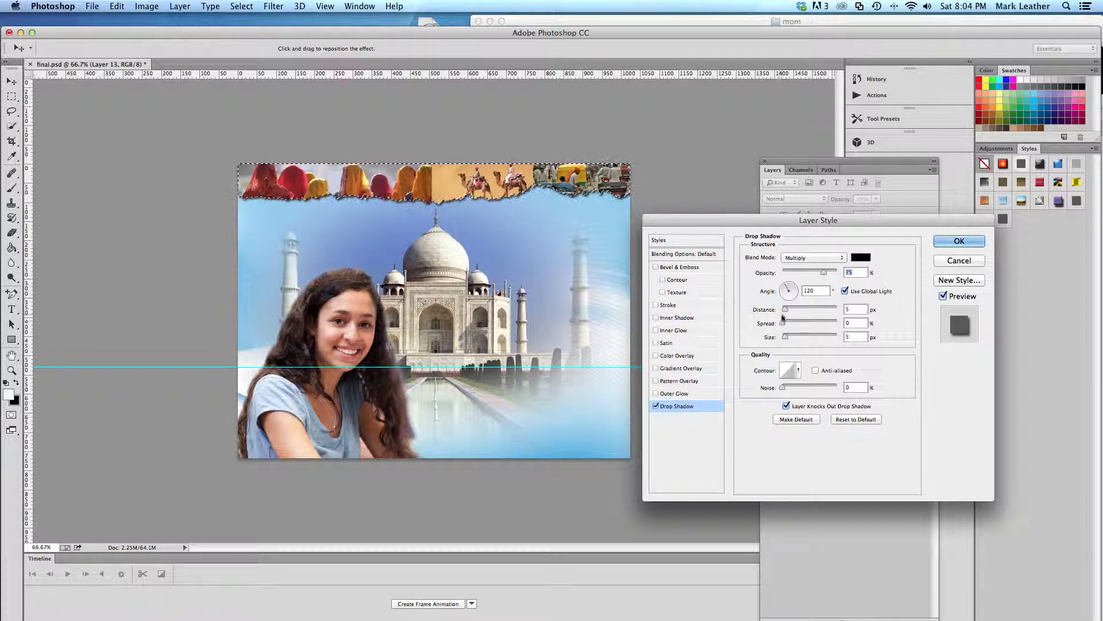
# Step: Try Outer Glow on the strip and remove it, and toggle the Drop Shadow off and on to compare the effect
pyautogui.click(673, 409)
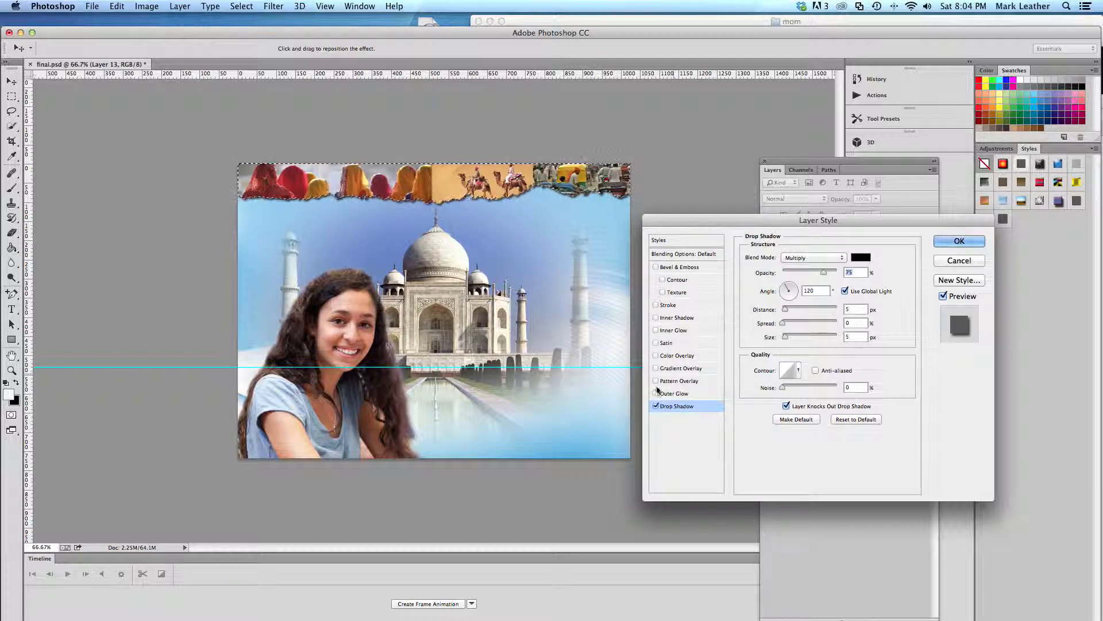
pyautogui.click(656, 393)
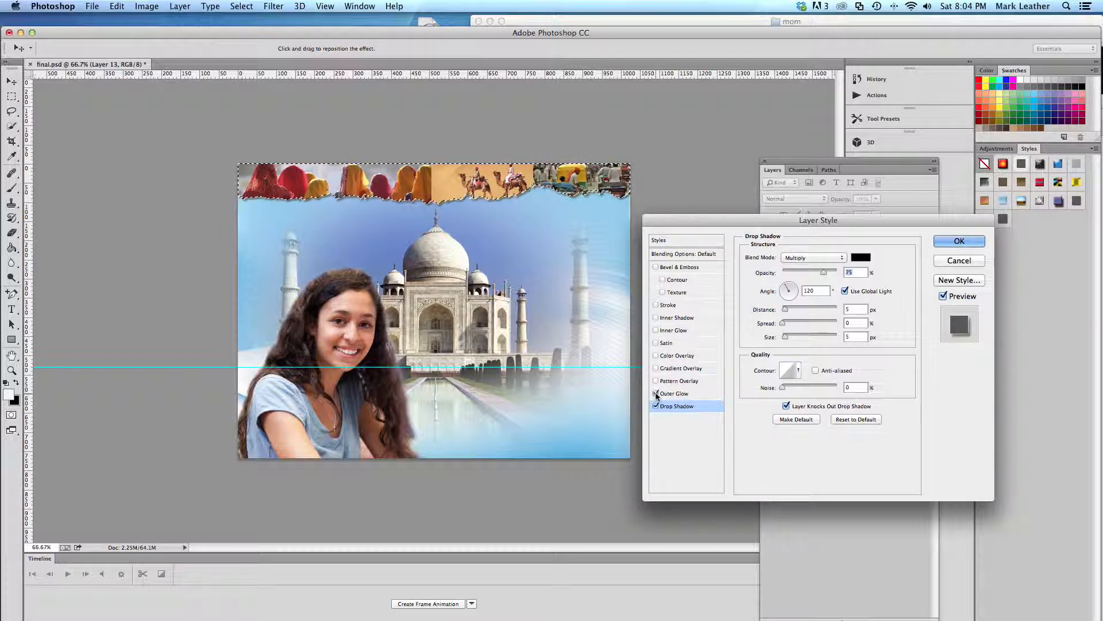
pyautogui.click(657, 394)
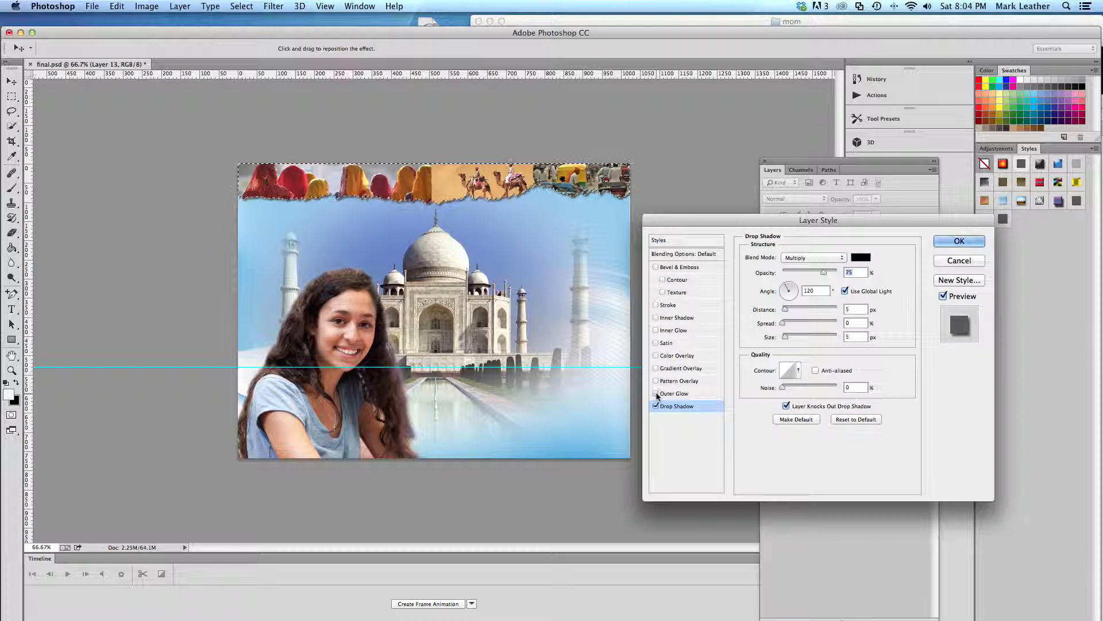
pyautogui.click(658, 410)
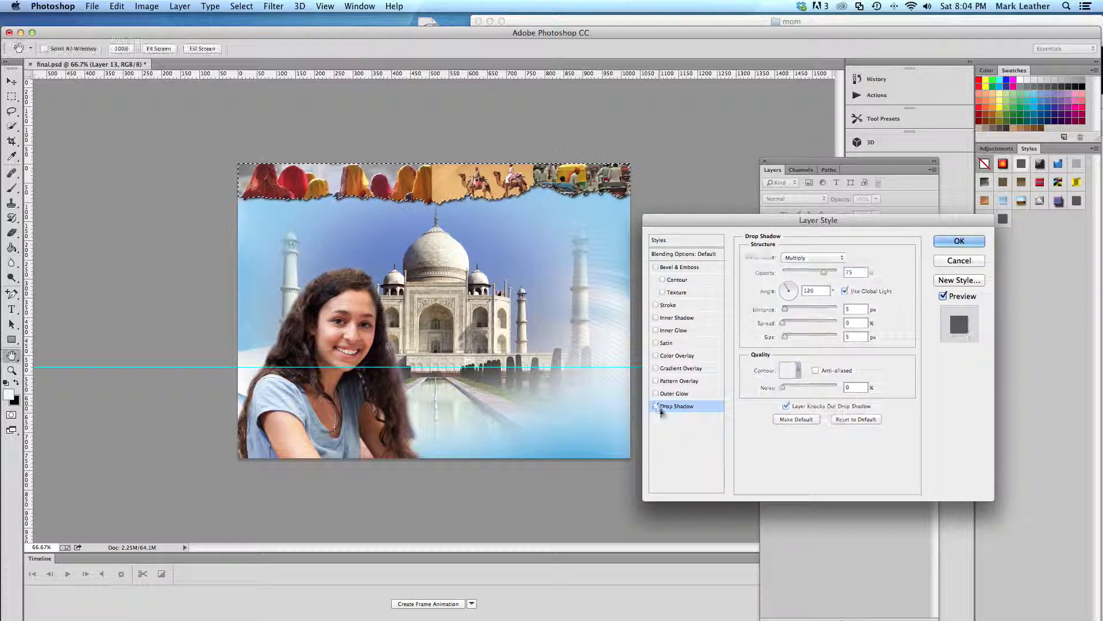
pyautogui.click(659, 410)
pyautogui.click(682, 408)
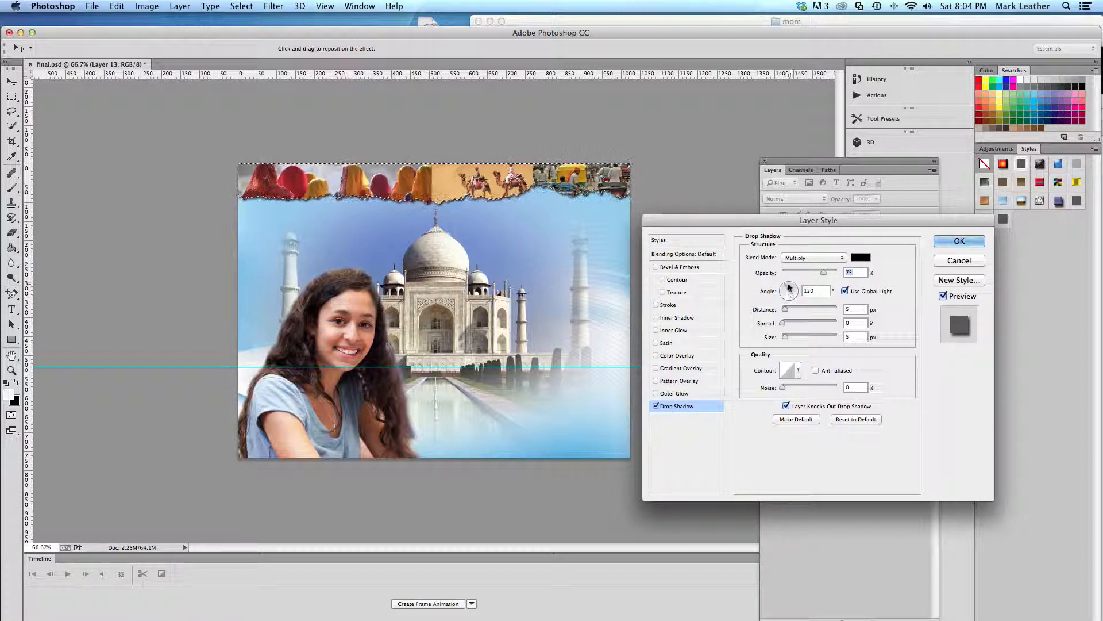
# Step: Set the Drop Shadow to distance 11 px, spread 15% and size 101 px, apply it and clear the selection
pyautogui.click(809, 336)
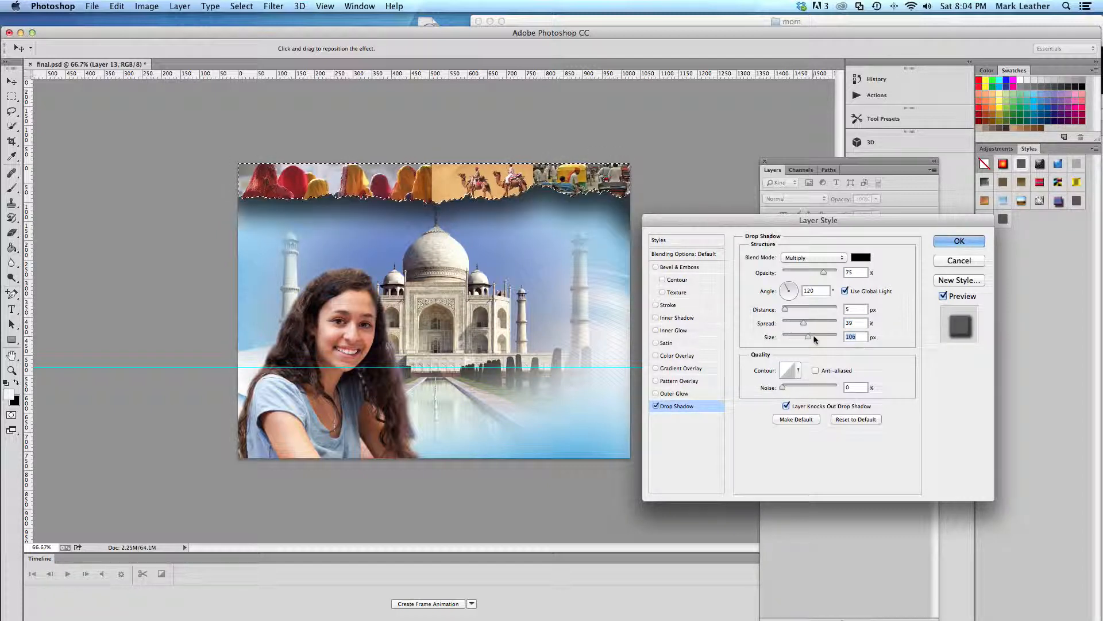
pyautogui.click(791, 335)
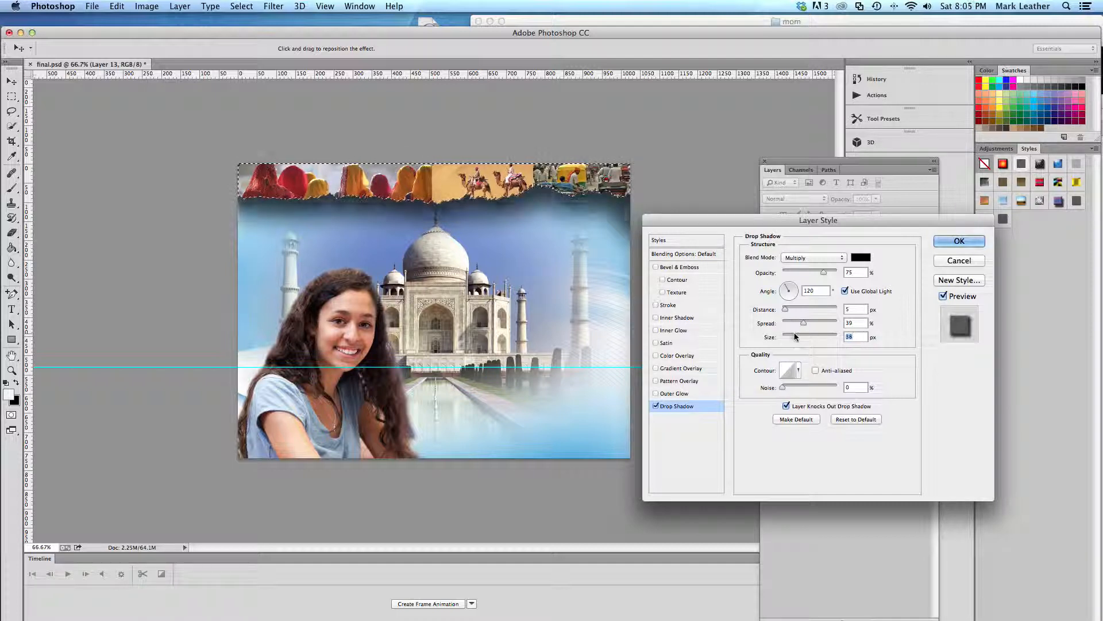
pyautogui.moveTo(784, 311)
pyautogui.mouseDown()
pyautogui.moveTo(801, 312)
pyautogui.moveTo(789, 316)
pyautogui.mouseUp()
pyautogui.moveTo(800, 322); pyautogui.dragTo(804, 335)
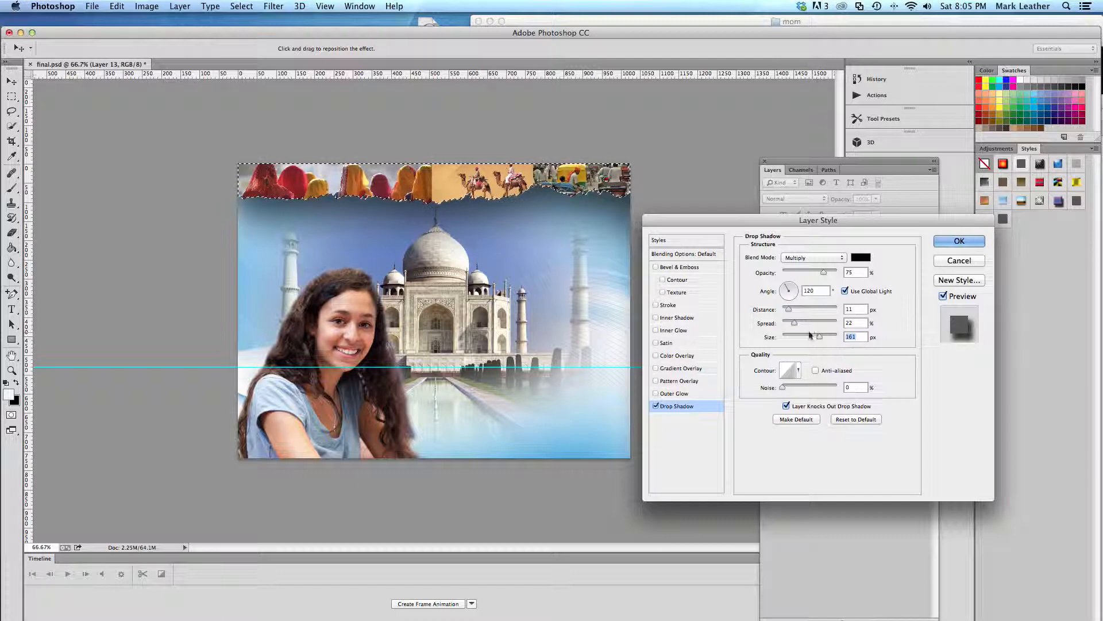
pyautogui.moveTo(794, 323); pyautogui.dragTo(791, 324)
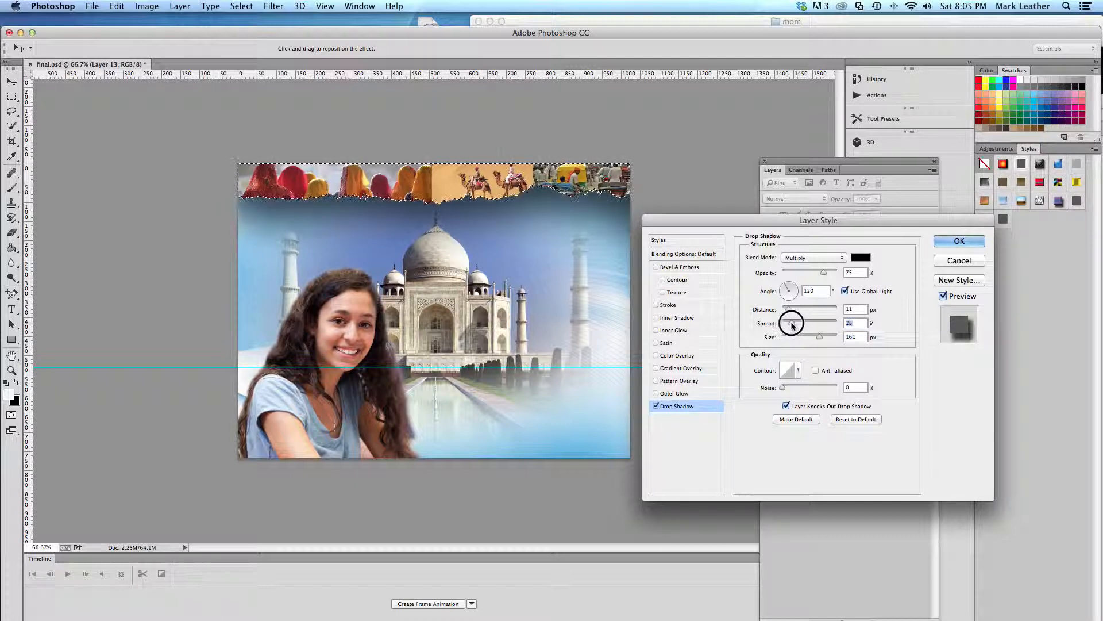
pyautogui.click(790, 325)
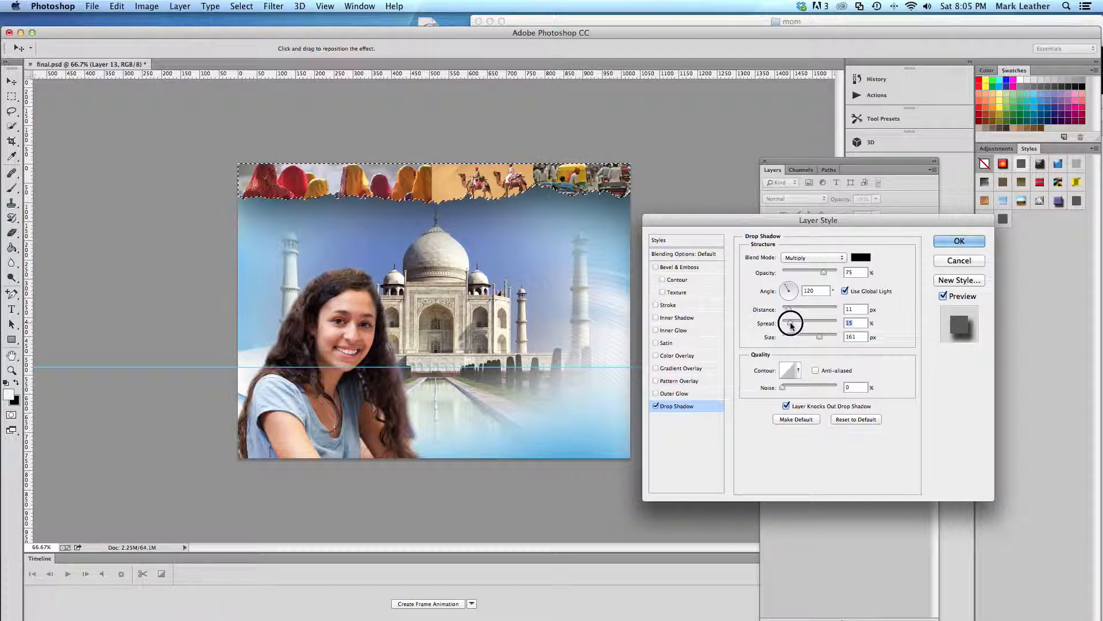
pyautogui.moveTo(818, 338); pyautogui.dragTo(808, 337)
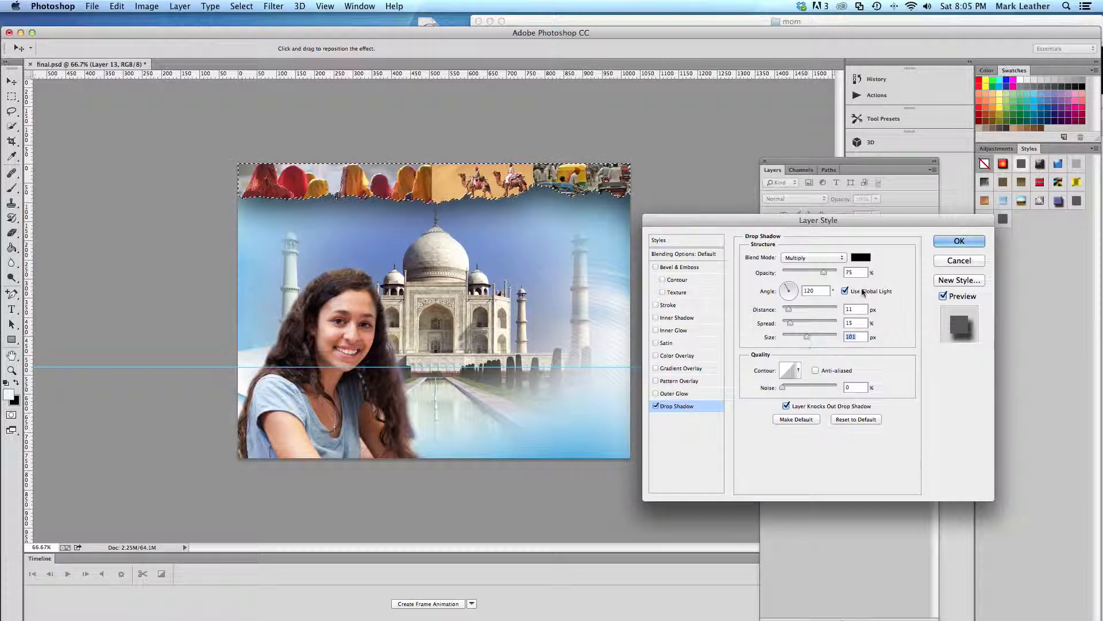
pyautogui.click(959, 241)
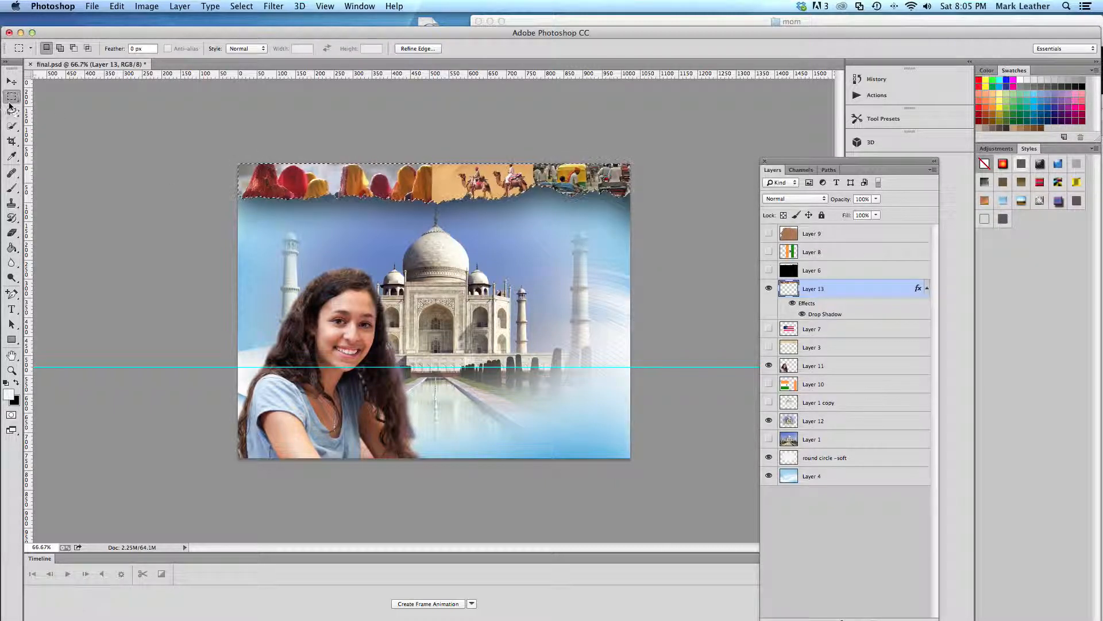
pyautogui.click(337, 272)
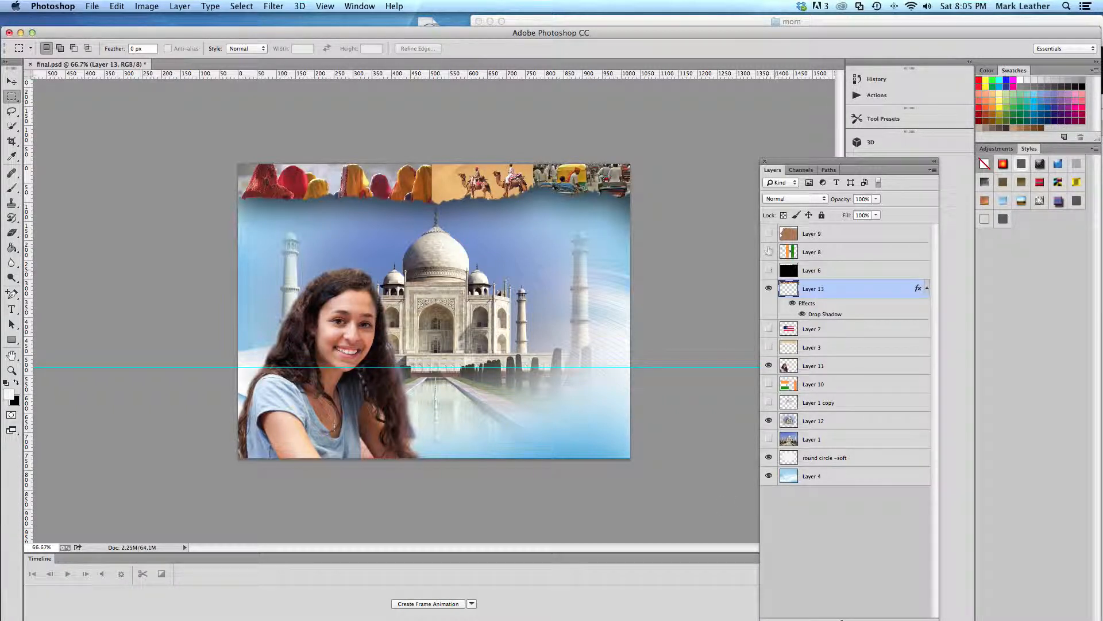
# Step: Show the Indian flag on Layer 8 and make that layer active
pyautogui.click(769, 251)
pyautogui.click(811, 250)
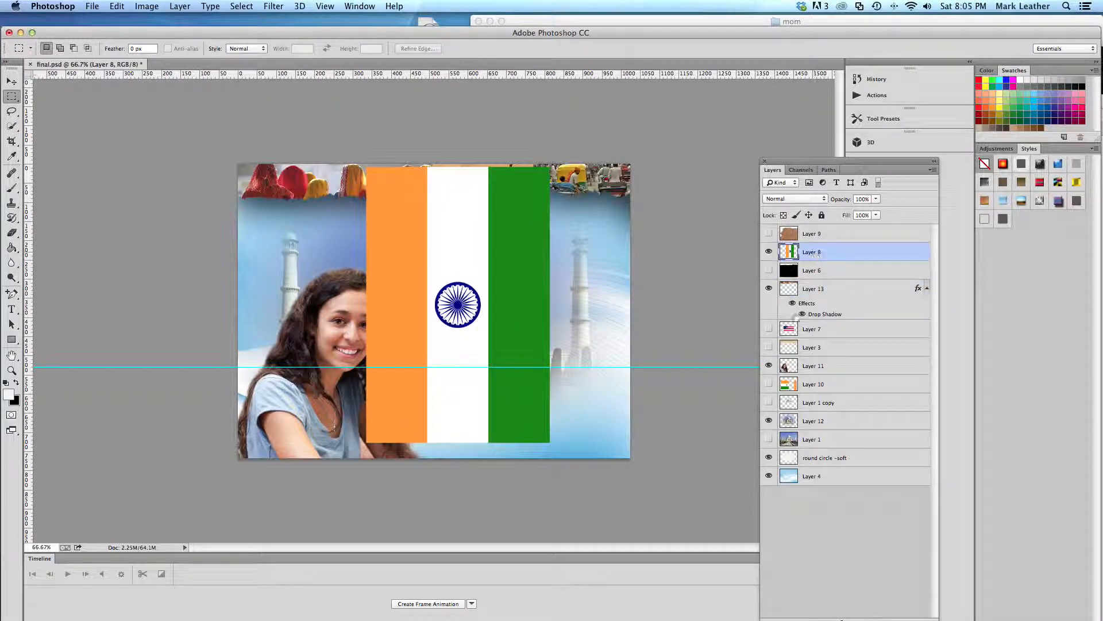